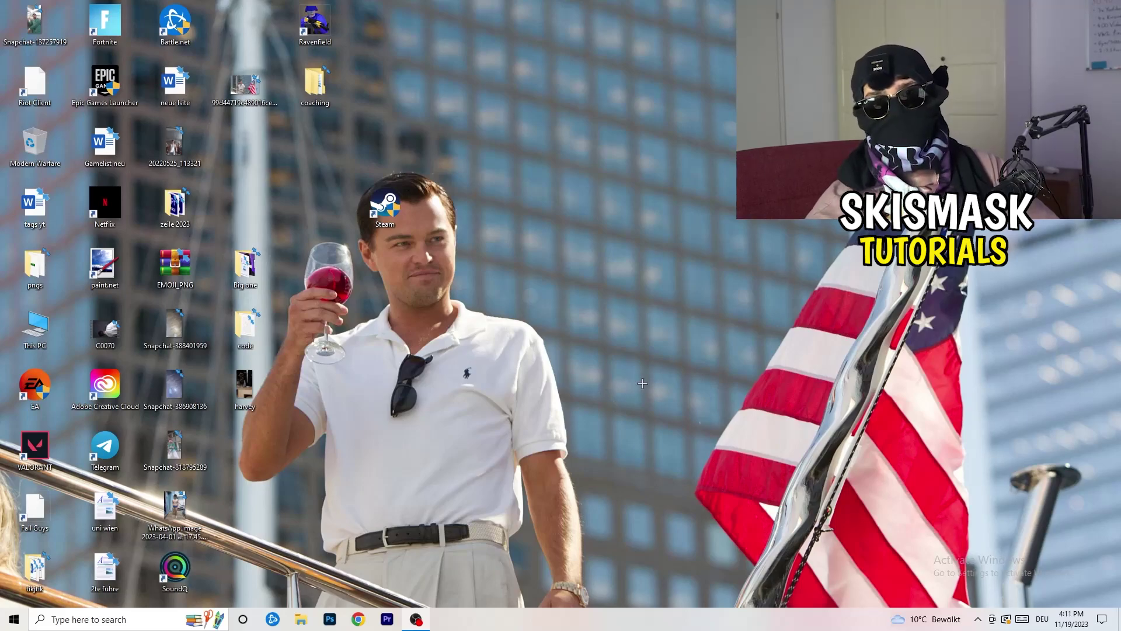
Step: Open the NVIDIA Control Panel and review the image settings preview and the Change resolution page before closing it
{"action": "right_click", "coordinate": [552, 261]}
{"action": "right_click", "coordinate": [641, 189]}
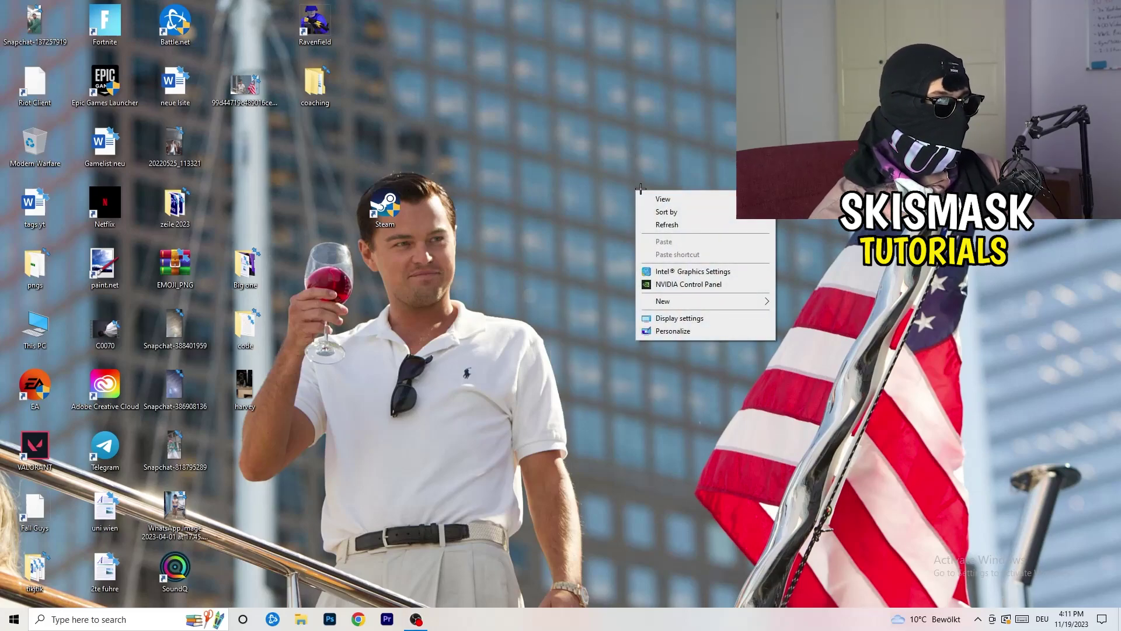
{"action": "left_click", "coordinate": [701, 284]}
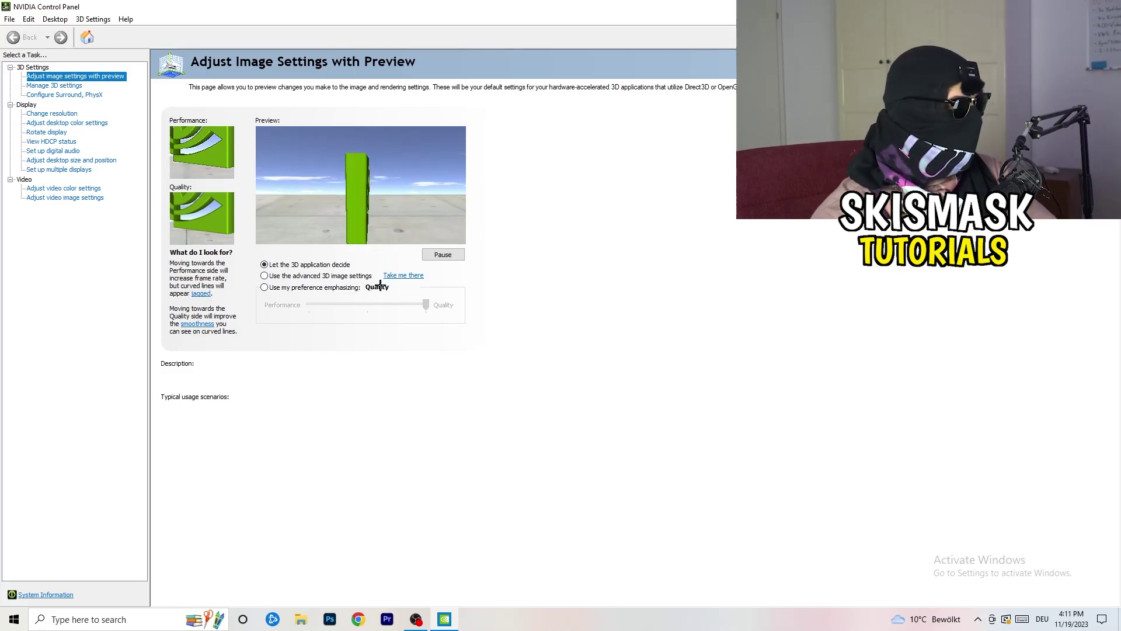
{"action": "mouse_move", "coordinate": [377, 286]}
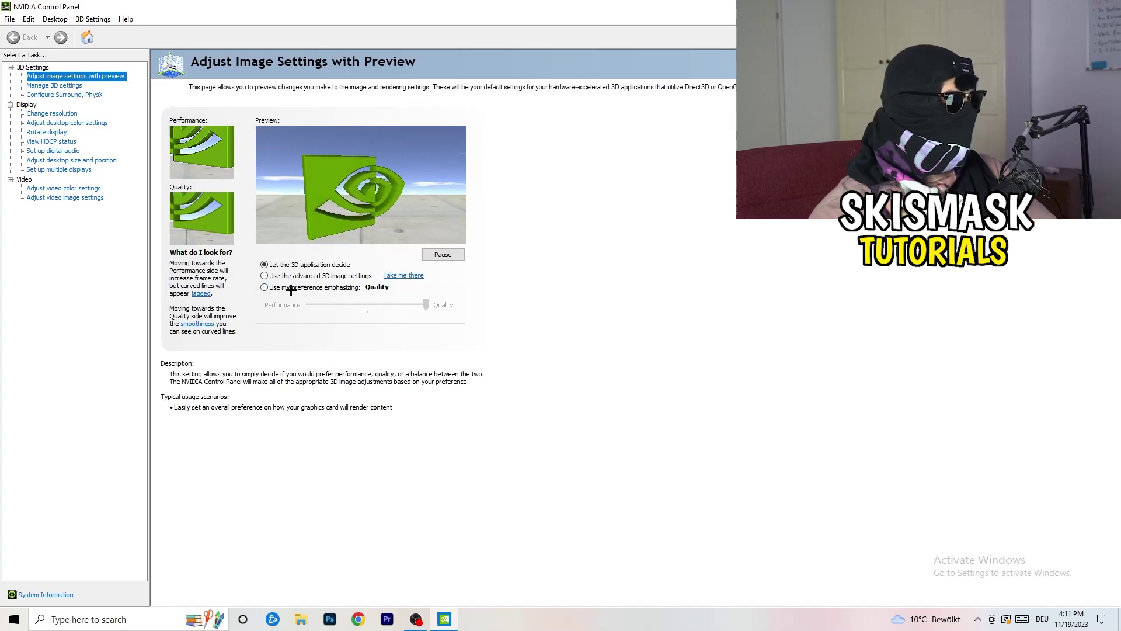
{"action": "mouse_move", "coordinate": [270, 280]}
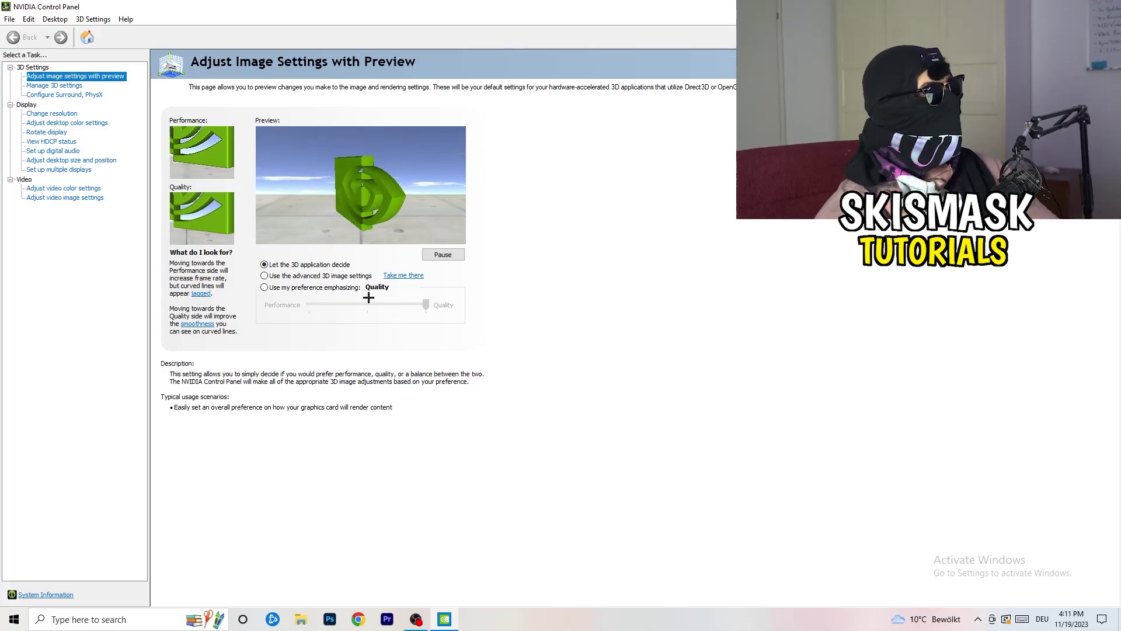
{"action": "left_click", "coordinate": [42, 114]}
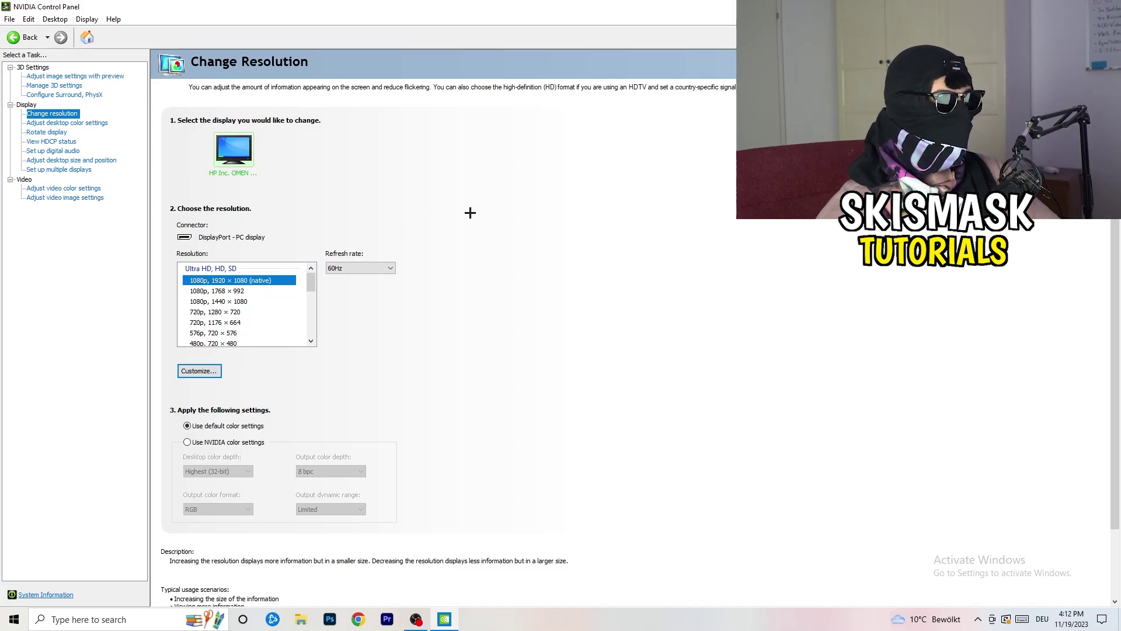
{"action": "key", "text": "alt+F4"}
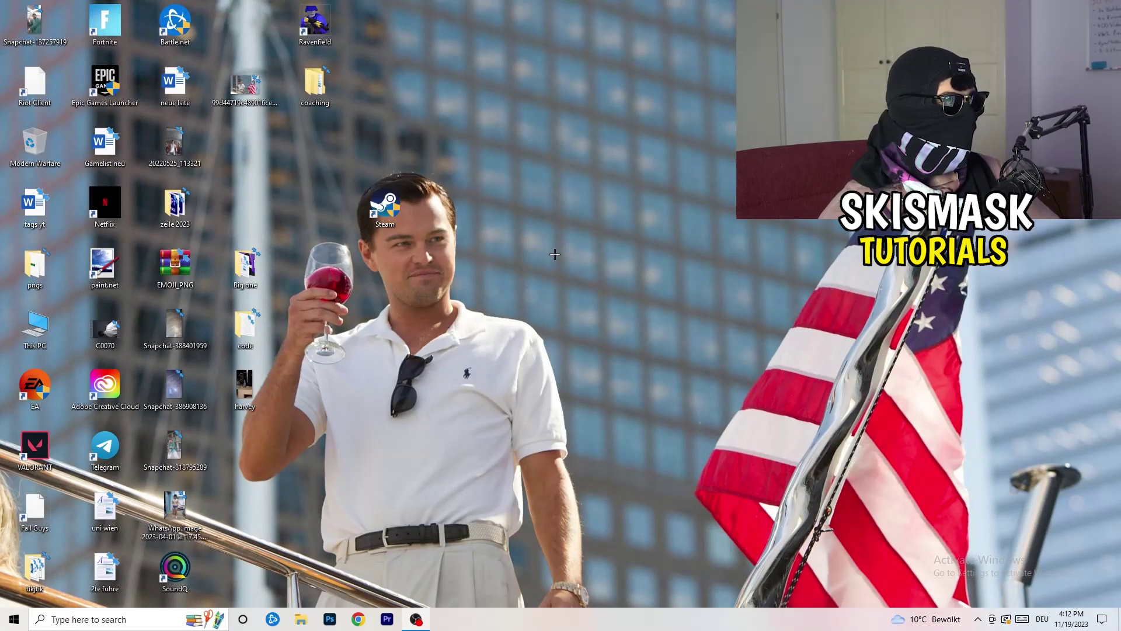
Step: Open the display page of the Windows system settings
{"action": "left_click", "coordinate": [12, 619]}
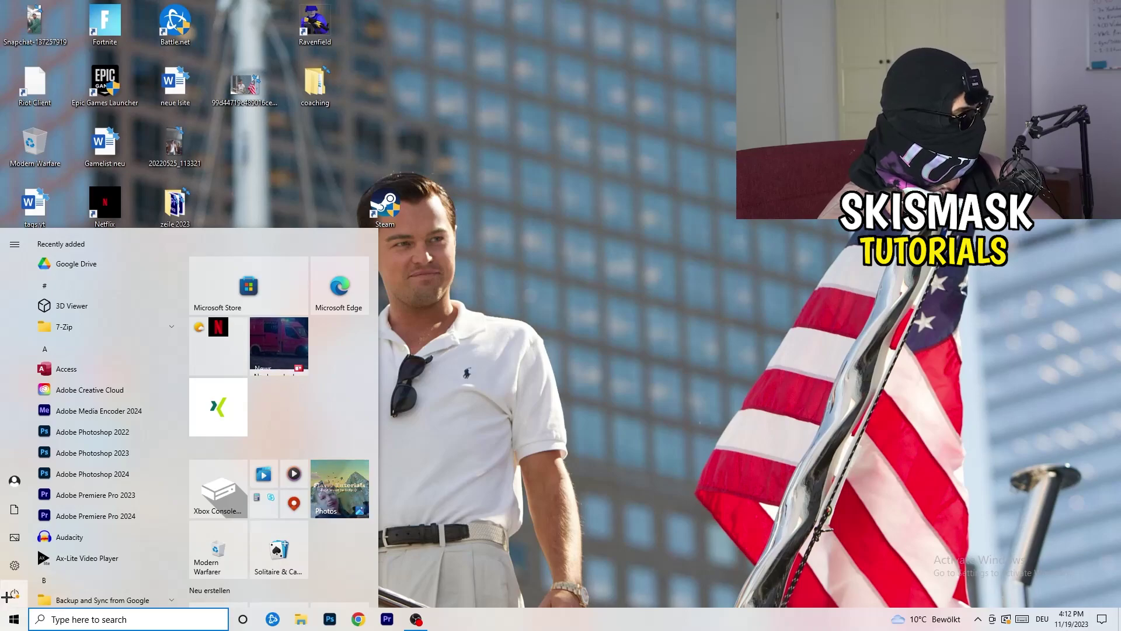
{"action": "left_click", "coordinate": [20, 567]}
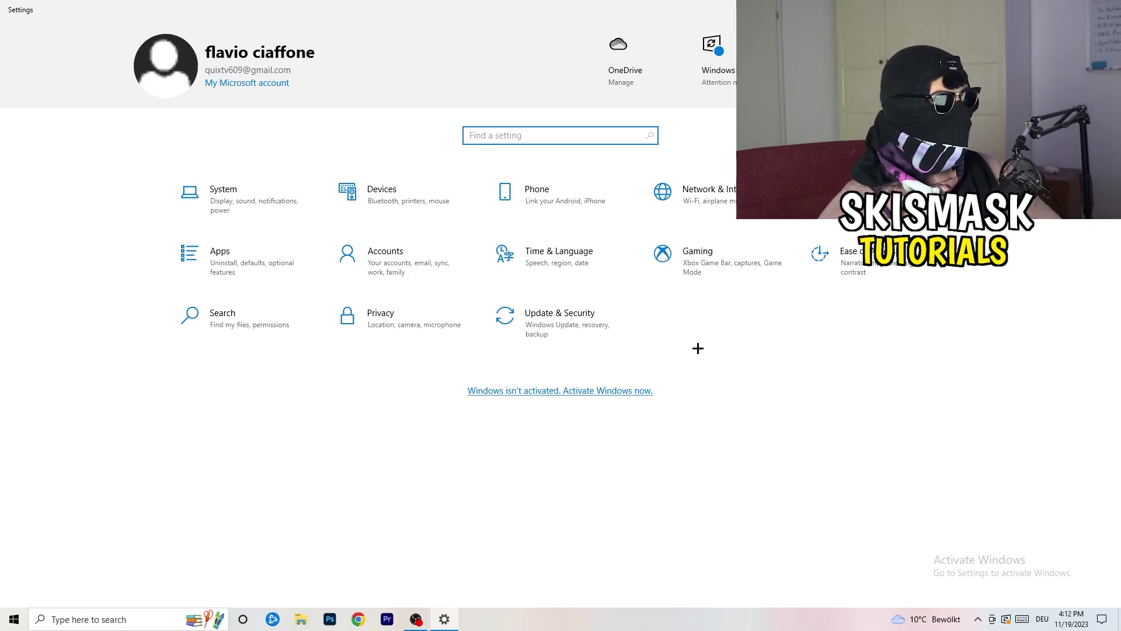
{"action": "left_click", "coordinate": [273, 204]}
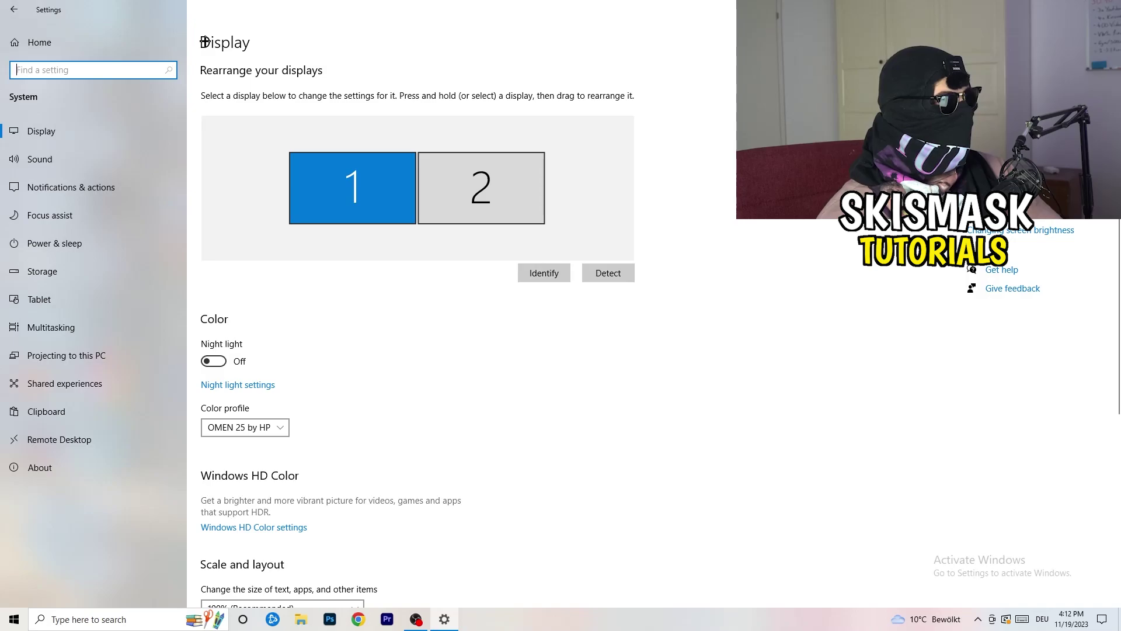
{"action": "left_click", "coordinate": [353, 53]}
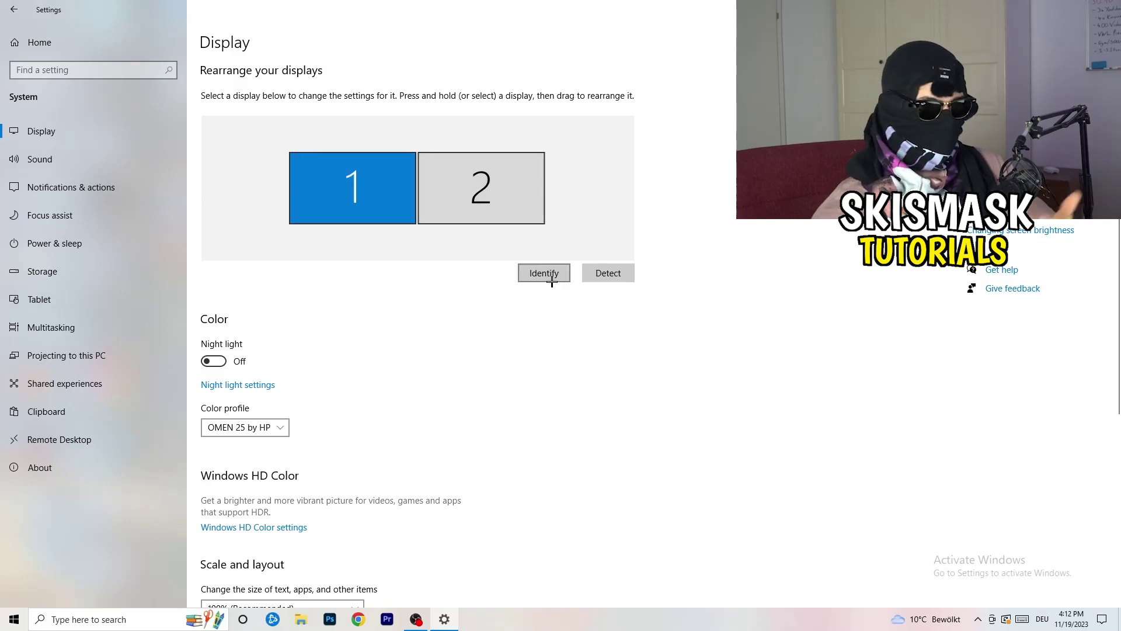
Step: Review the available options for text and app scaling and for the display resolution
{"action": "scroll", "coordinate": [366, 280], "scroll_direction": "down", "scroll_amount": 5}
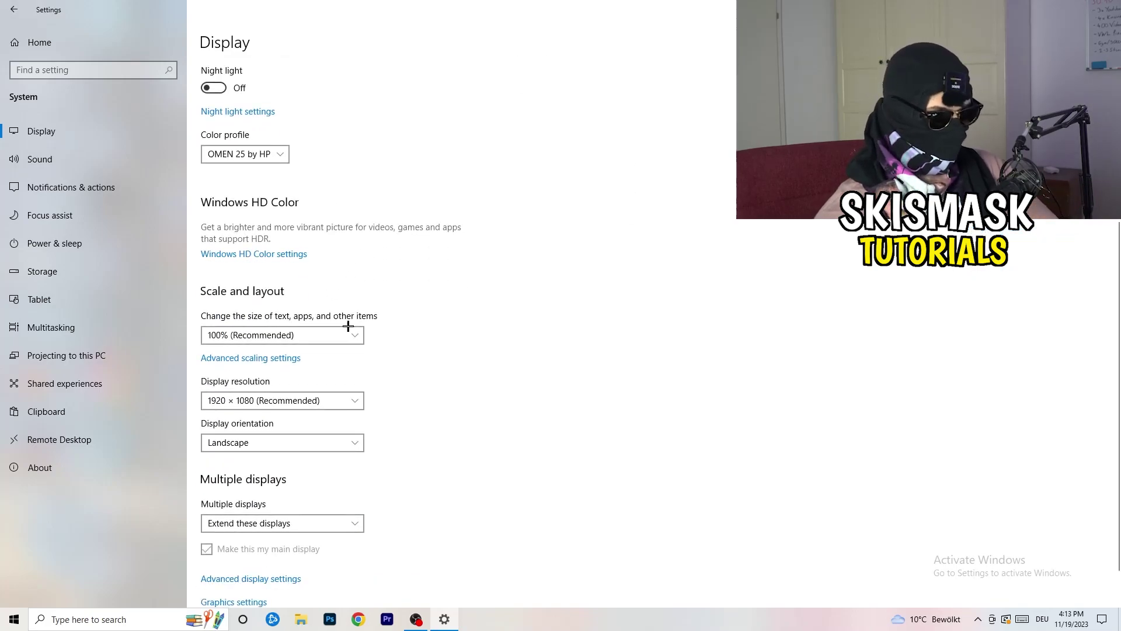
{"action": "left_click", "coordinate": [325, 340]}
{"action": "left_click", "coordinate": [580, 361]}
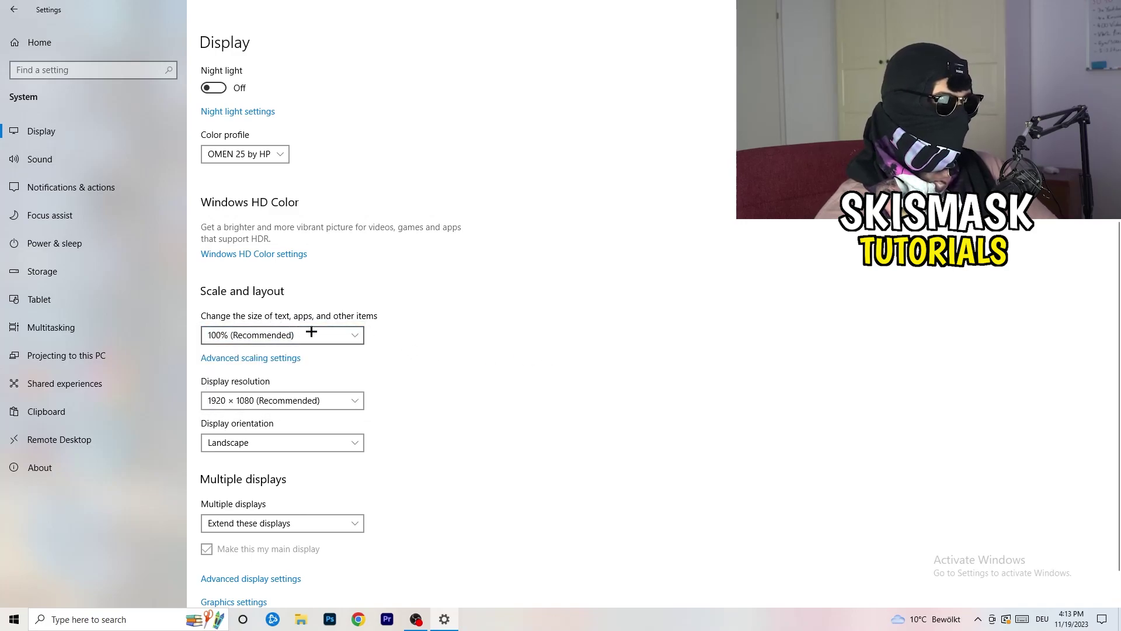
{"action": "left_click", "coordinate": [343, 338]}
{"action": "left_click", "coordinate": [509, 361]}
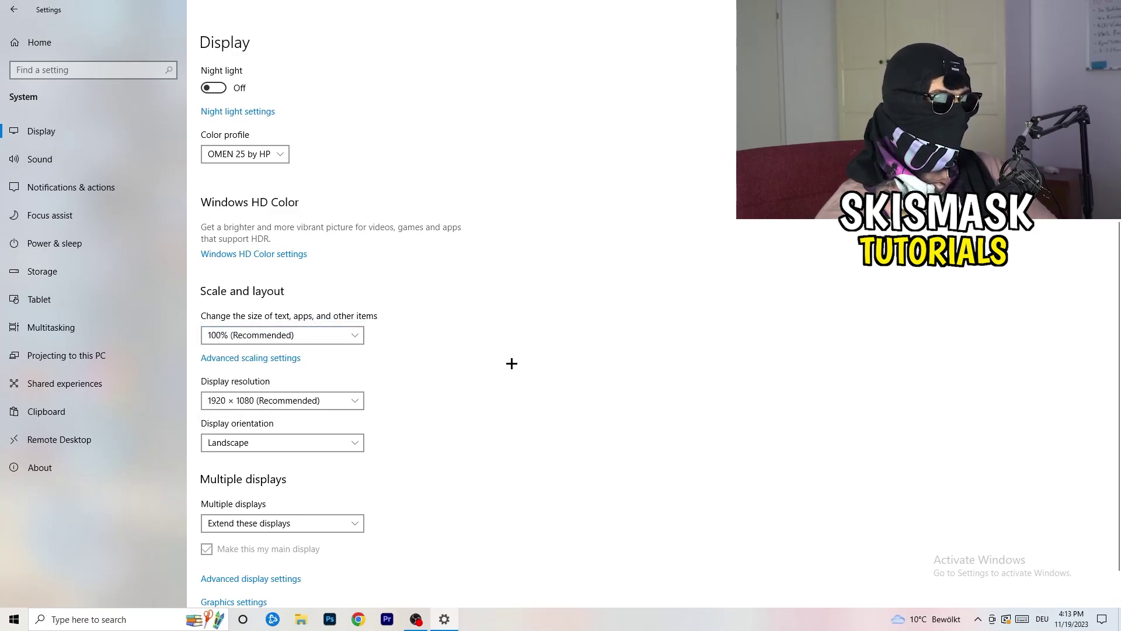
{"action": "scroll", "coordinate": [510, 361], "scroll_direction": "down", "scroll_amount": 1}
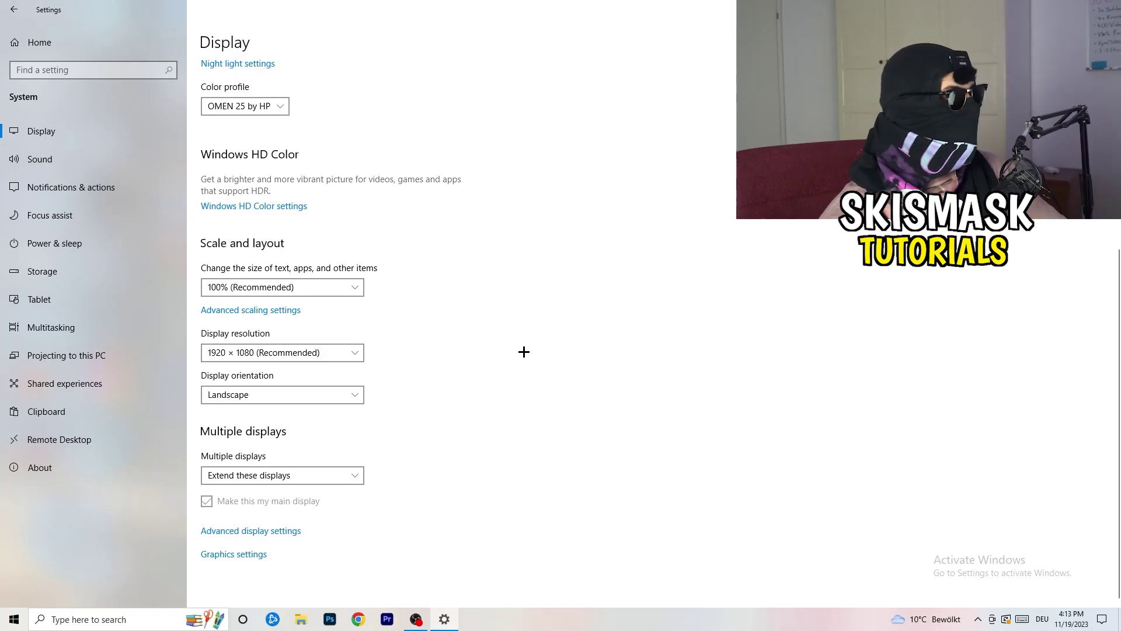
{"action": "left_click", "coordinate": [354, 354]}
{"action": "left_click", "coordinate": [443, 331]}
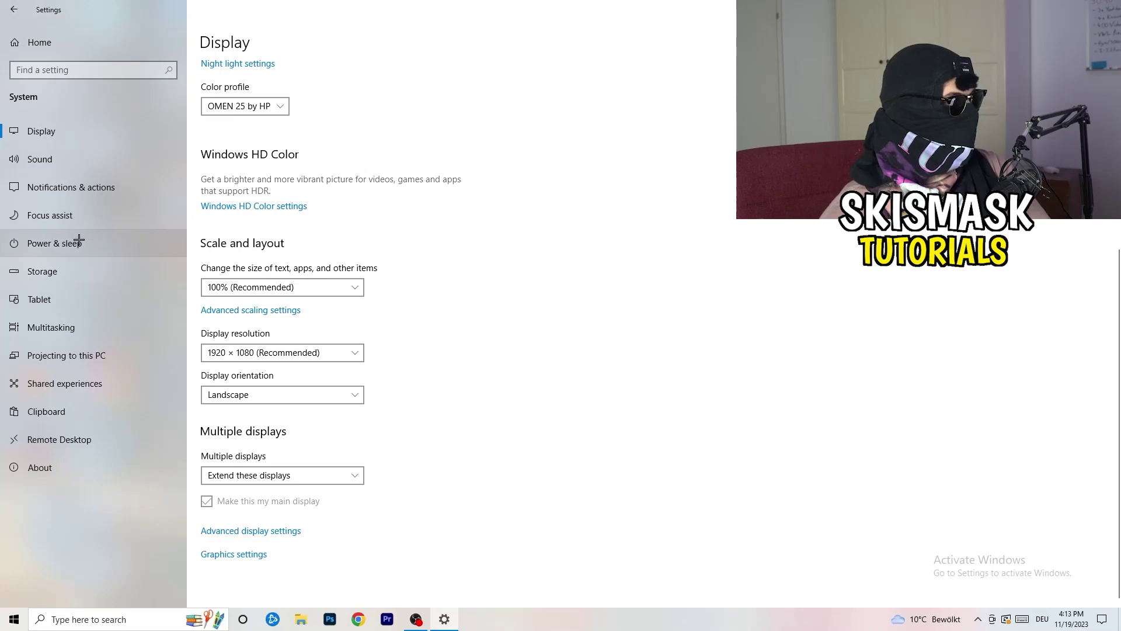
Step: Examine the preferred and additional power plans in Power Options, reached through the Power & sleep settings
{"action": "left_click", "coordinate": [55, 243]}
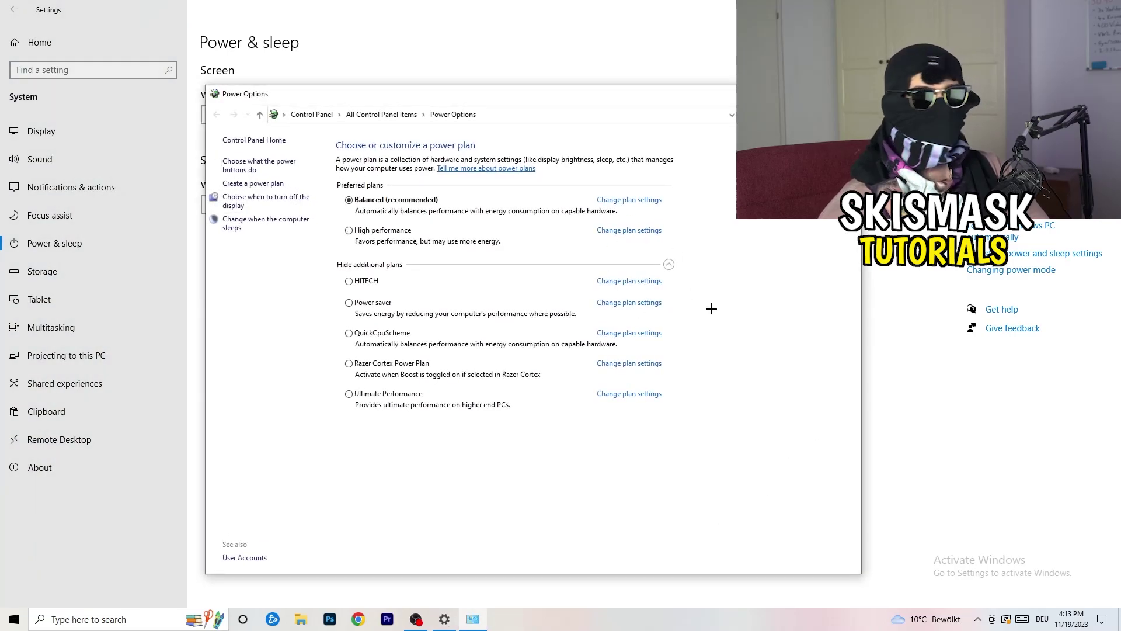
{"action": "left_click", "coordinate": [668, 264]}
{"action": "left_click", "coordinate": [669, 264]}
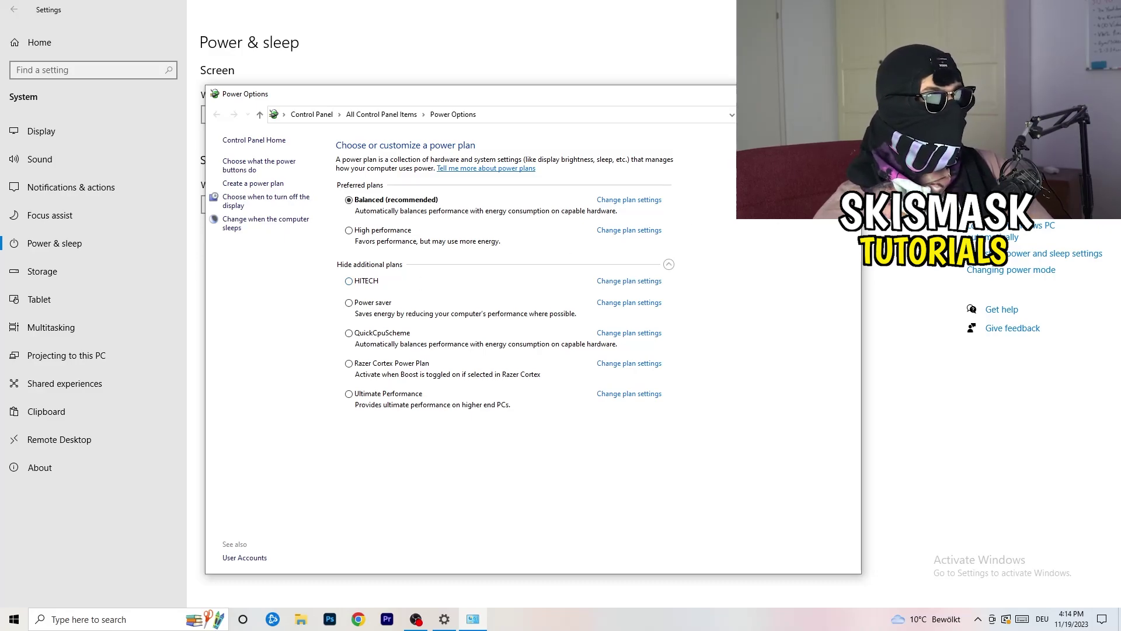
{"action": "key", "text": "alt+F4"}
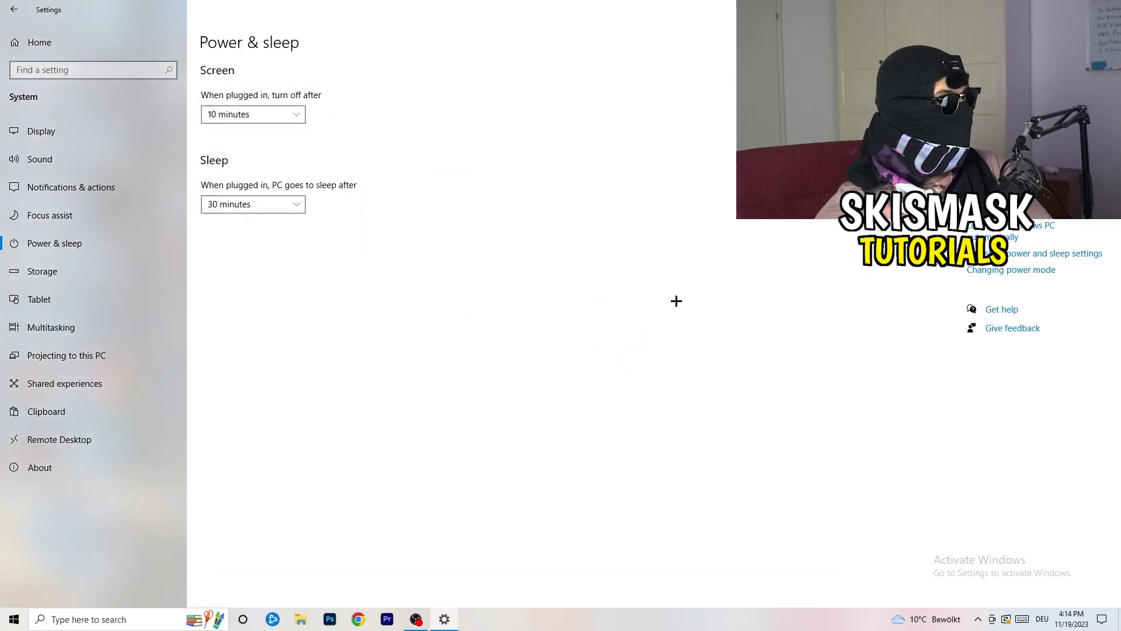
Step: Open the Storage Sense configuration and review the options for how often it runs
{"action": "left_click", "coordinate": [116, 280]}
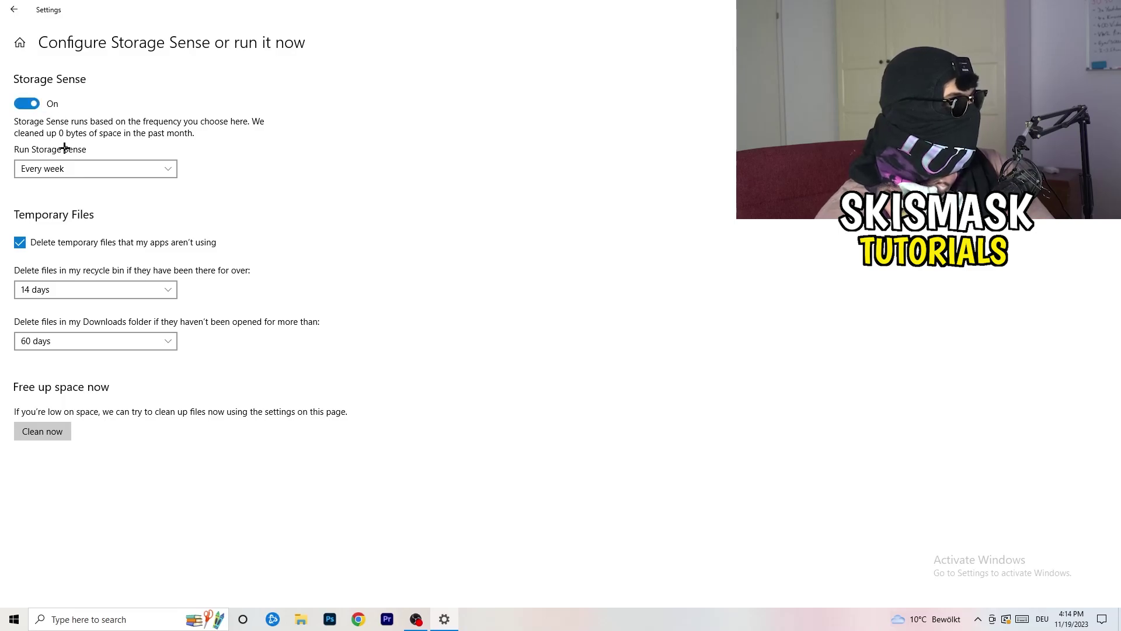
{"action": "left_click", "coordinate": [111, 169]}
{"action": "left_click", "coordinate": [323, 167]}
{"action": "left_click", "coordinate": [78, 168]}
{"action": "left_click", "coordinate": [78, 168]}
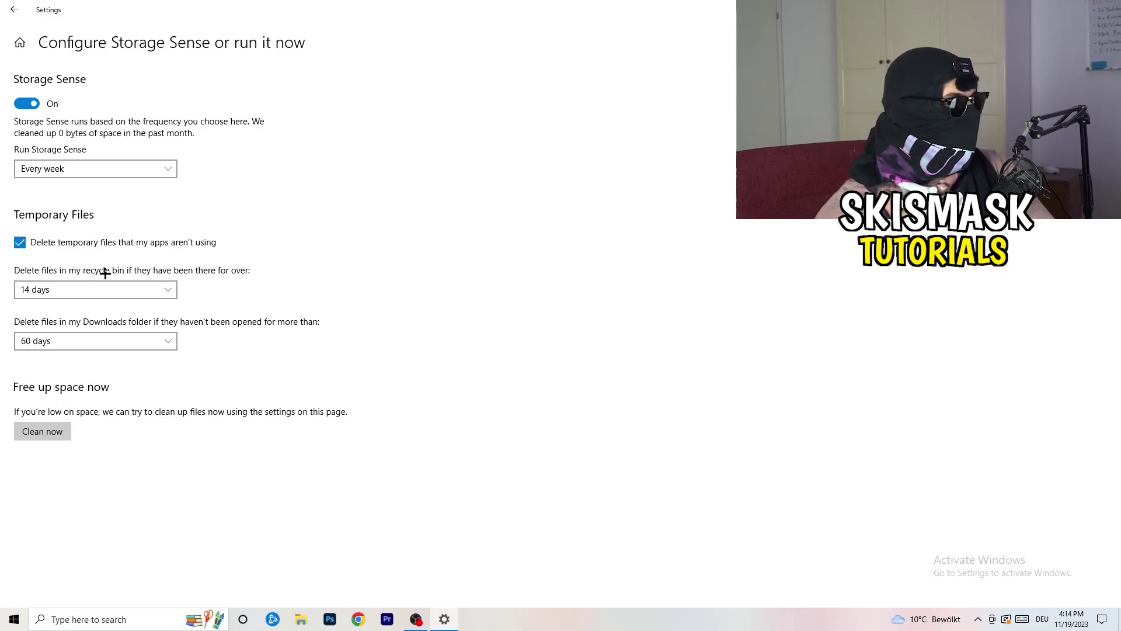
Step: Review the deletion intervals for recycle bin and Downloads folder files, and return to the Settings home page
{"action": "left_click", "coordinate": [245, 272]}
{"action": "left_click", "coordinate": [482, 267]}
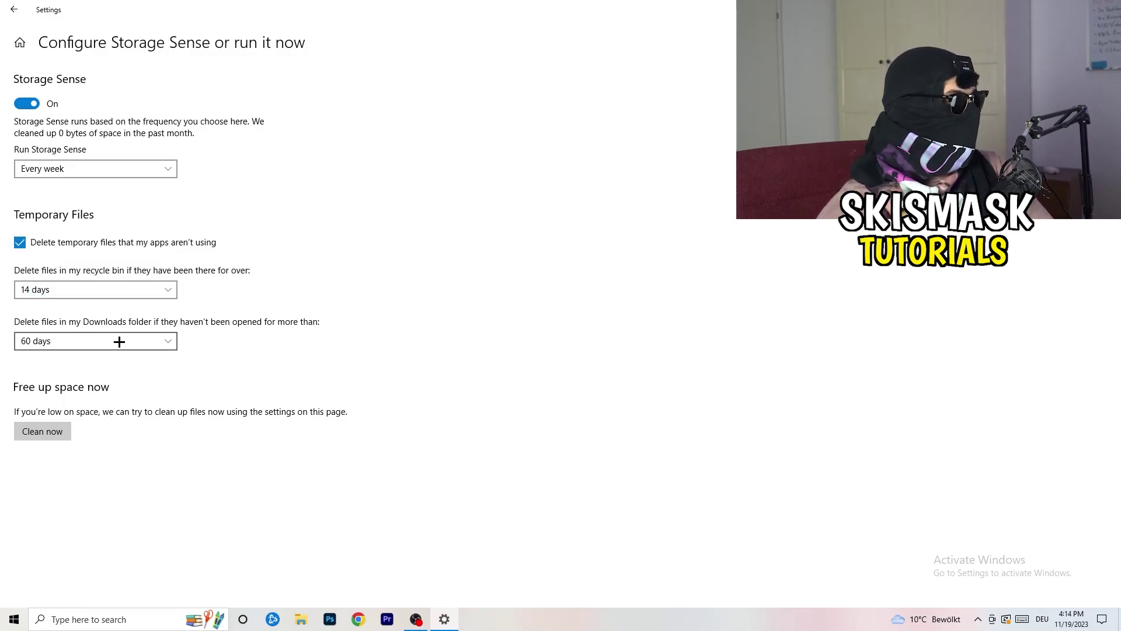
{"action": "left_click", "coordinate": [151, 340]}
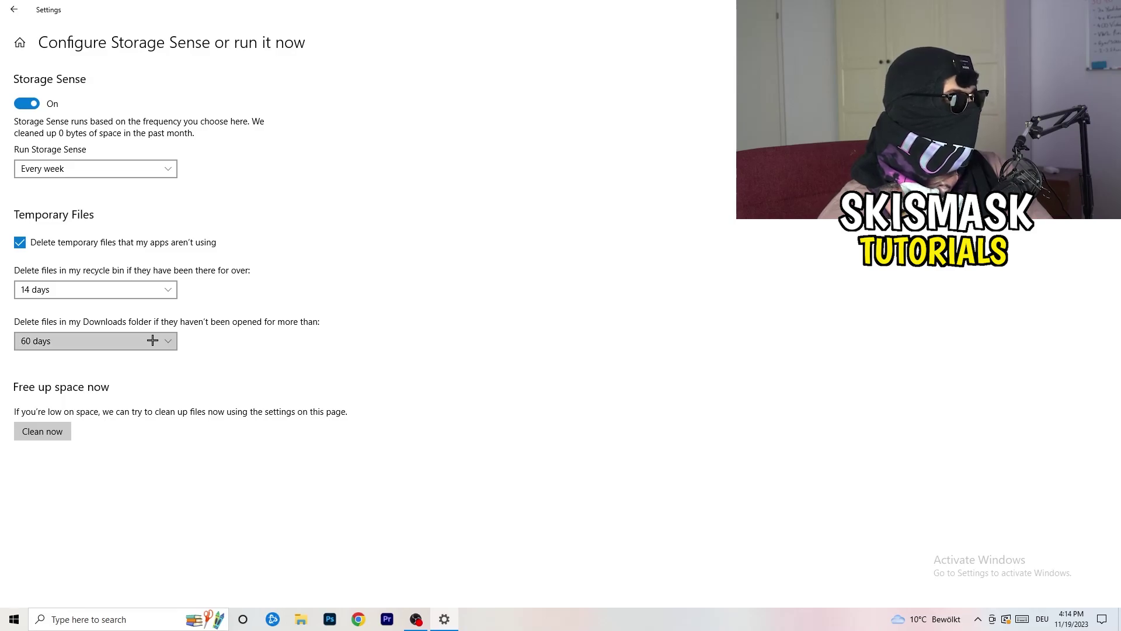
{"action": "left_click", "coordinate": [533, 263]}
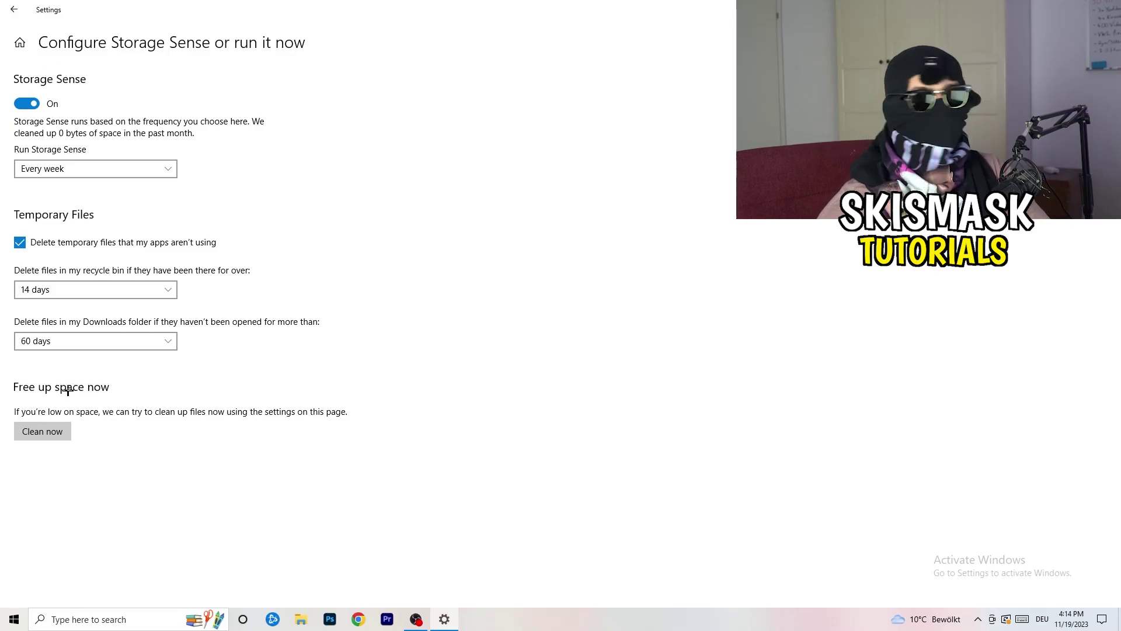
{"action": "left_click", "coordinate": [3, 4]}
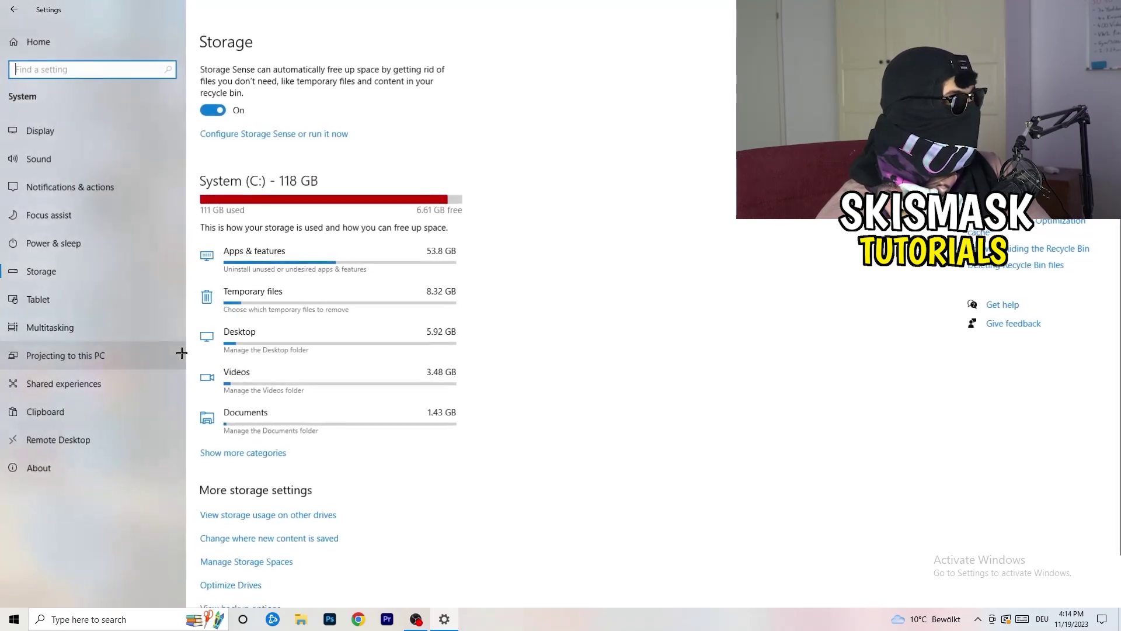
{"action": "key", "text": "alt+Left"}
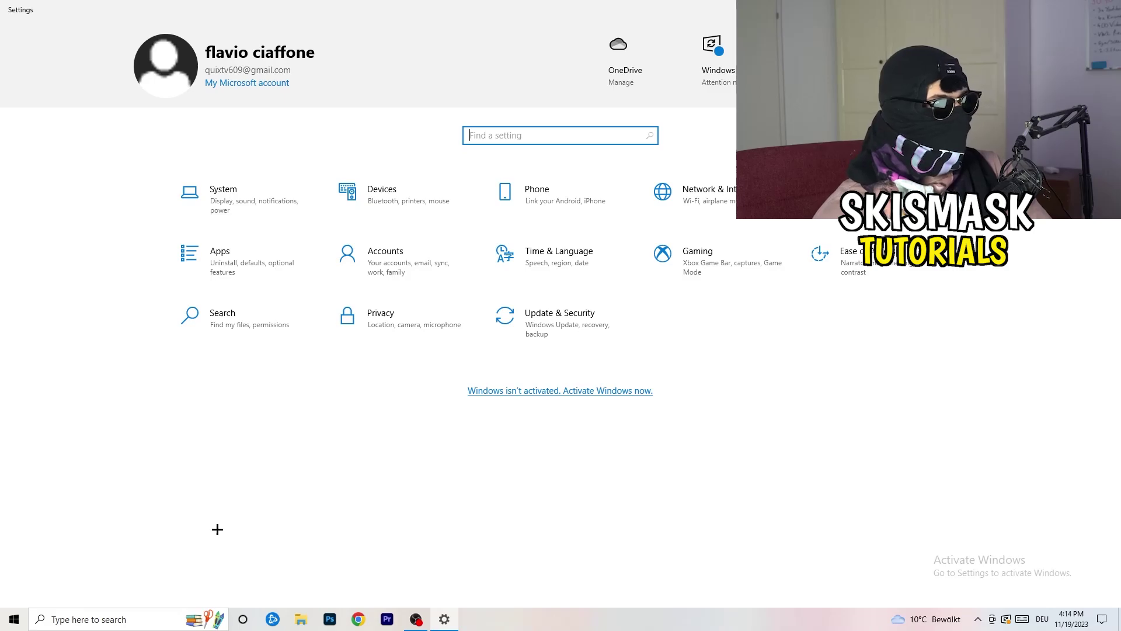
Step: Check the Xbox Game Bar, Captures and Game Mode pages in the Gaming settings, and close Settings
{"action": "left_click", "coordinate": [745, 260]}
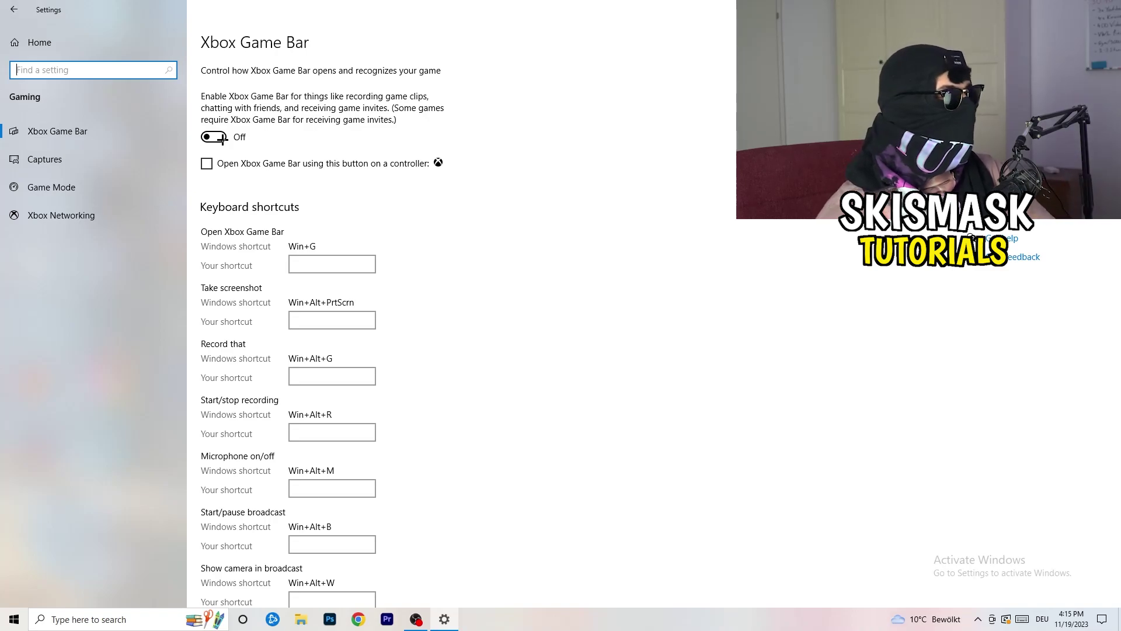
{"action": "left_click", "coordinate": [121, 165]}
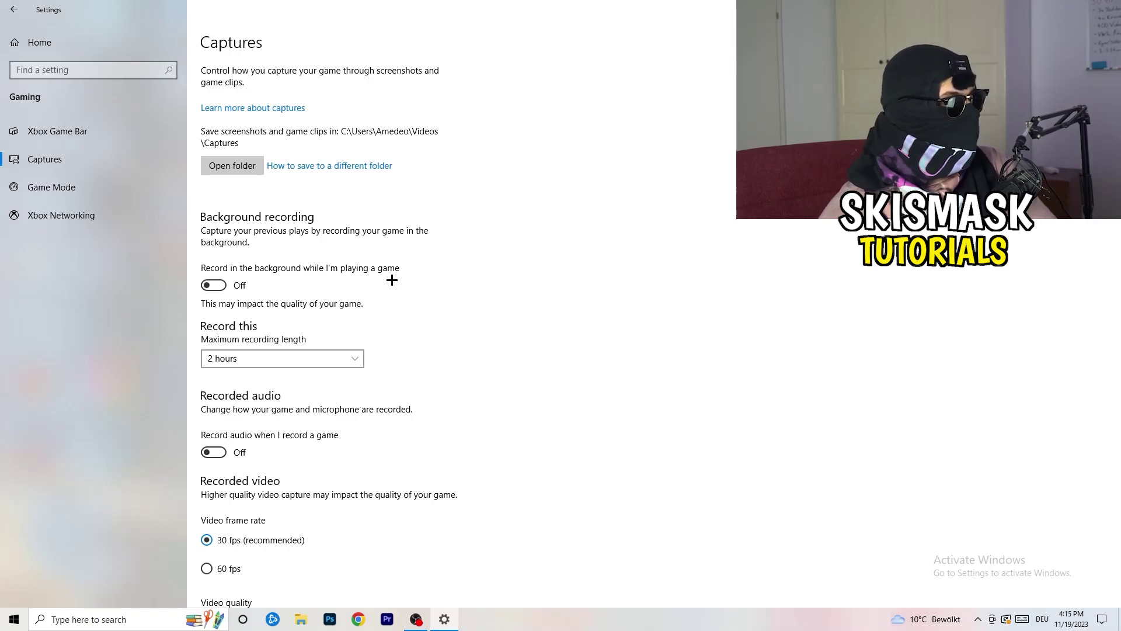
{"action": "scroll", "coordinate": [363, 284], "scroll_direction": "down", "scroll_amount": 3}
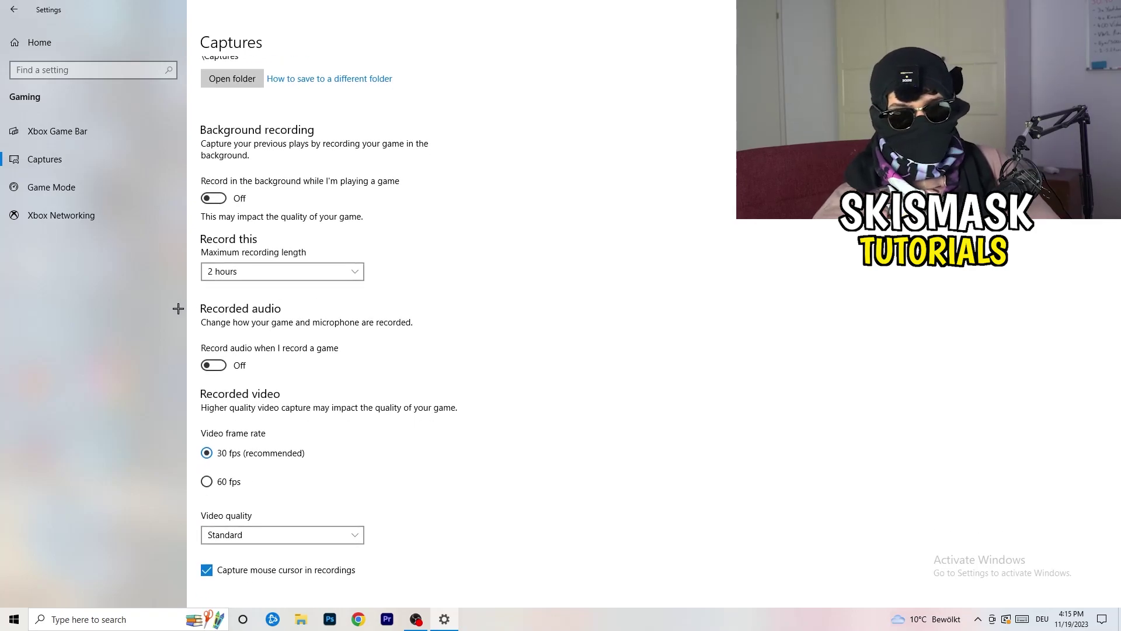
{"action": "left_click", "coordinate": [101, 196]}
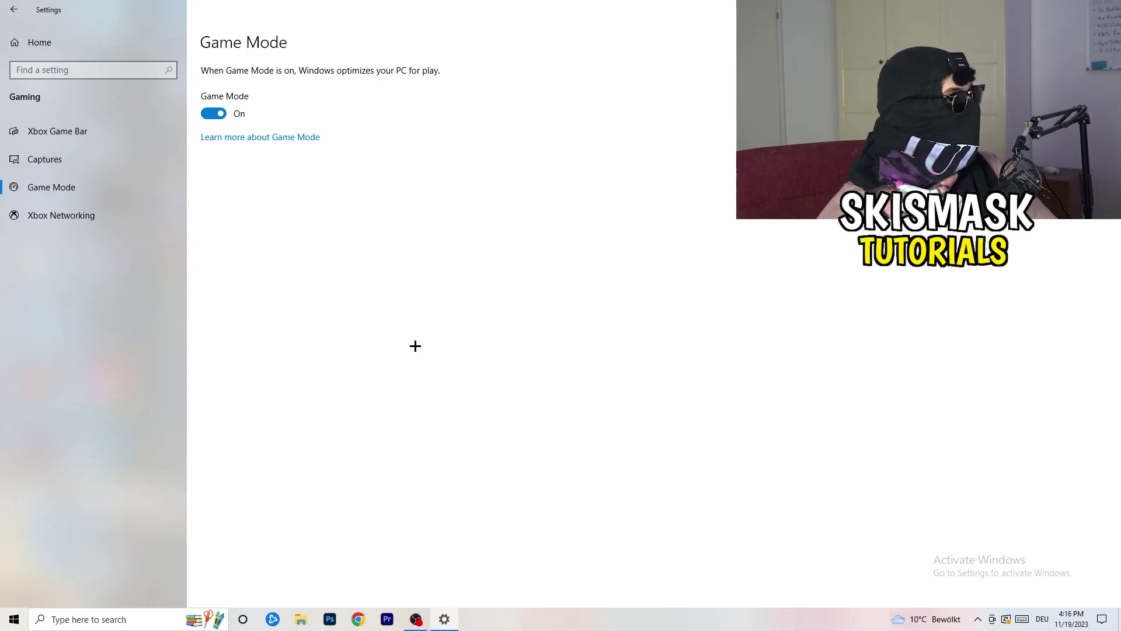
{"action": "left_click", "coordinate": [1107, 9]}
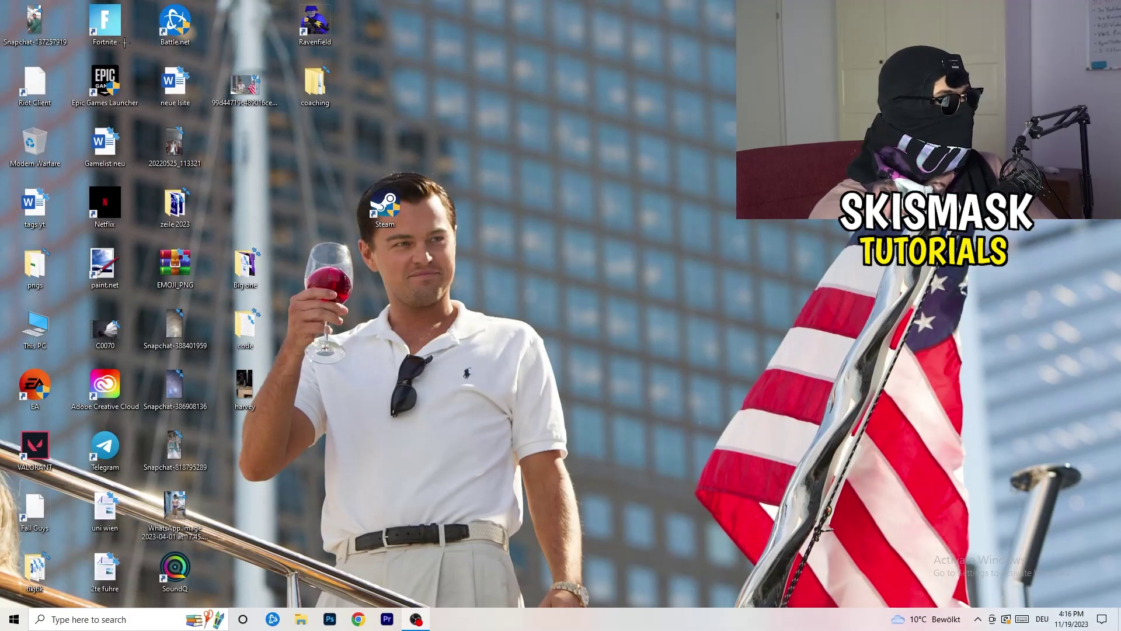
Step: Review the compatibility mode choices and other Compatibility settings in the Steam shortcut's properties, and close them without changes
{"action": "left_click_drag", "start_coordinate": [388, 219], "coordinate": [526, 207]}
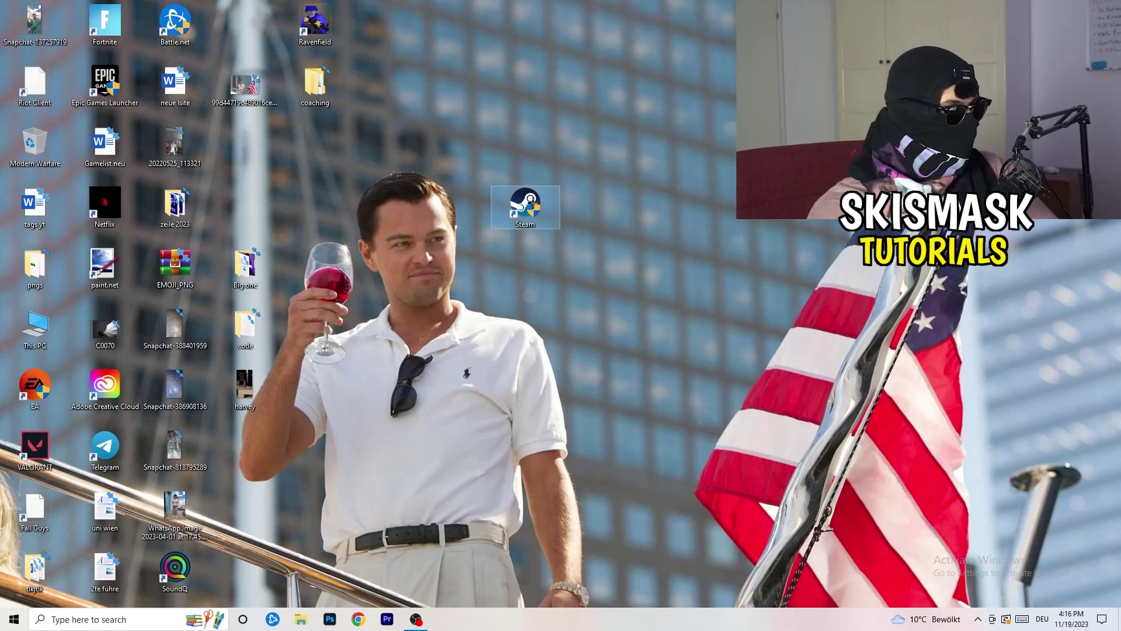
{"action": "right_click", "coordinate": [534, 205]}
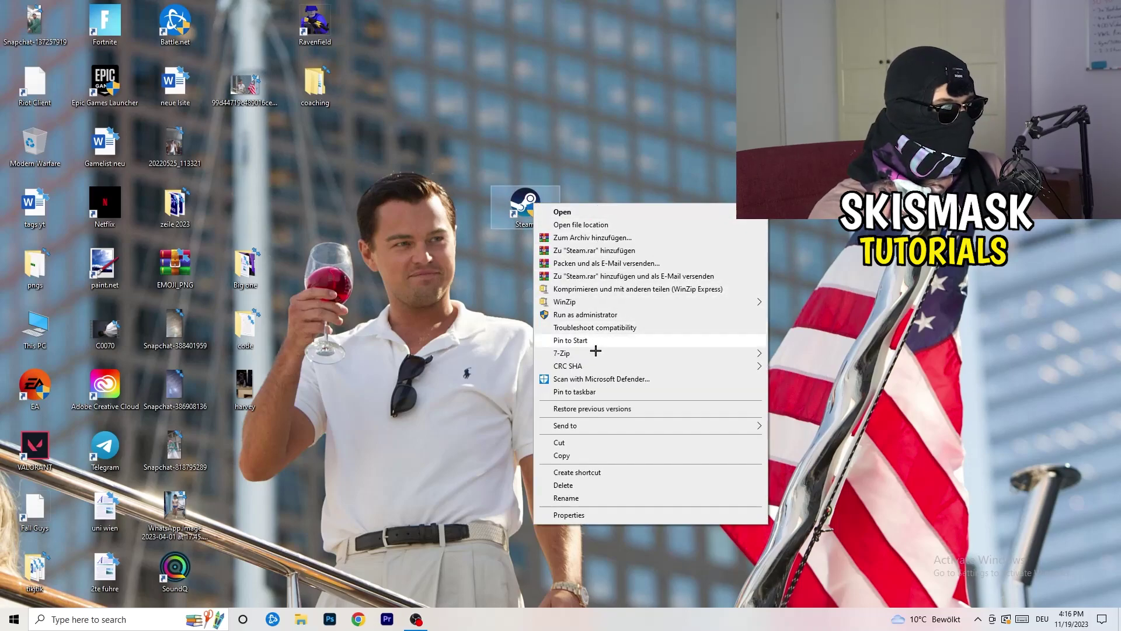
{"action": "left_click", "coordinate": [600, 516]}
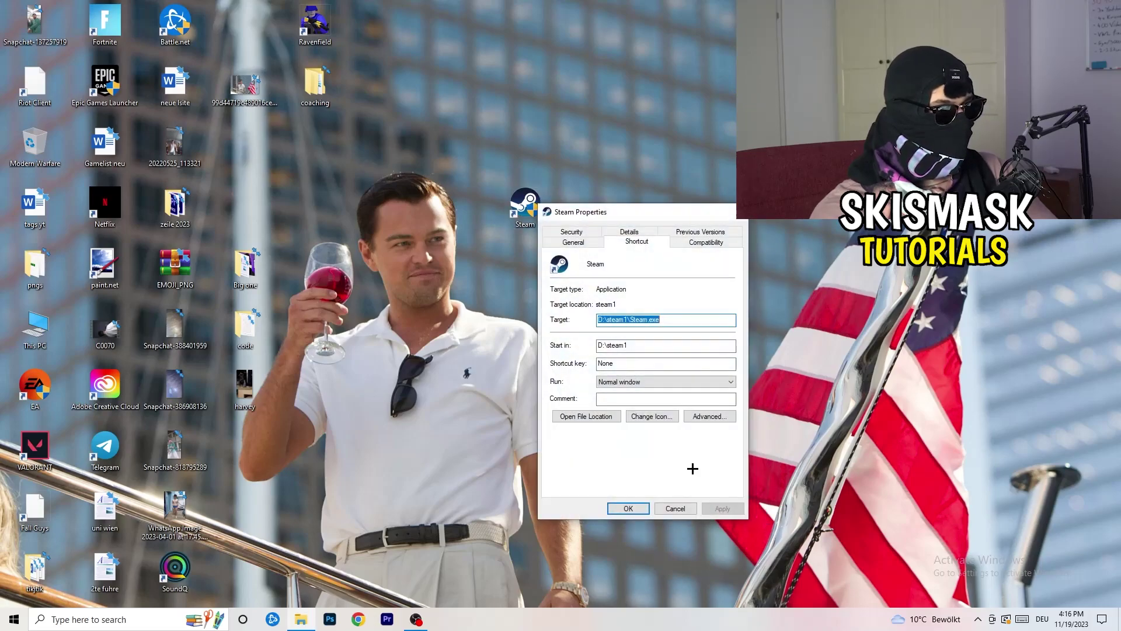
{"action": "left_click_drag", "start_coordinate": [608, 215], "coordinate": [391, 99]}
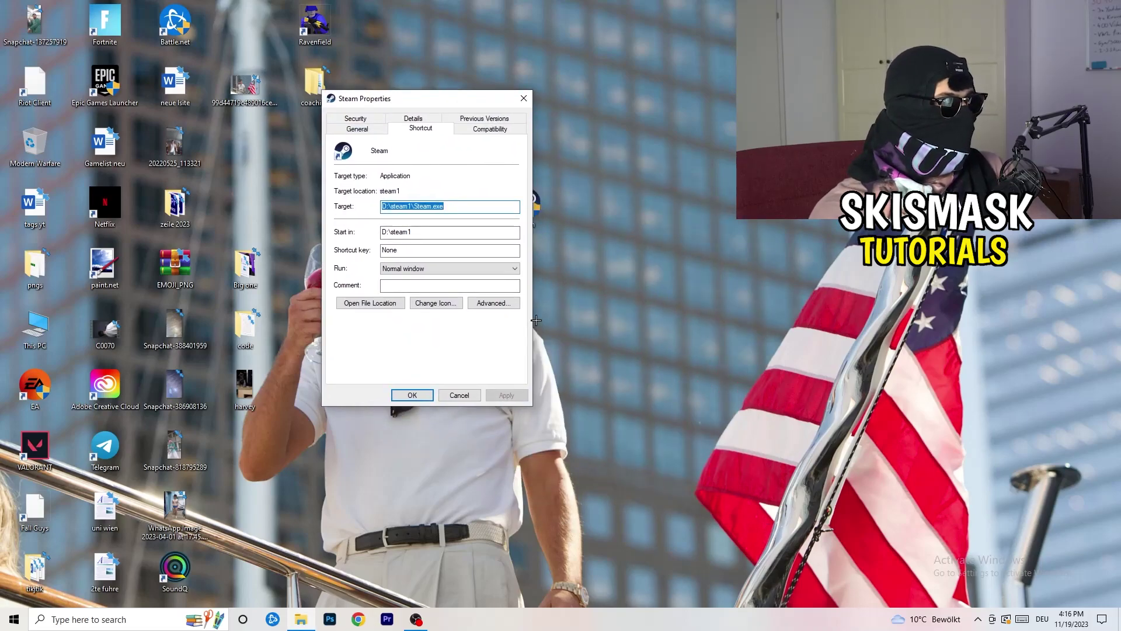
{"action": "left_click", "coordinate": [469, 128]}
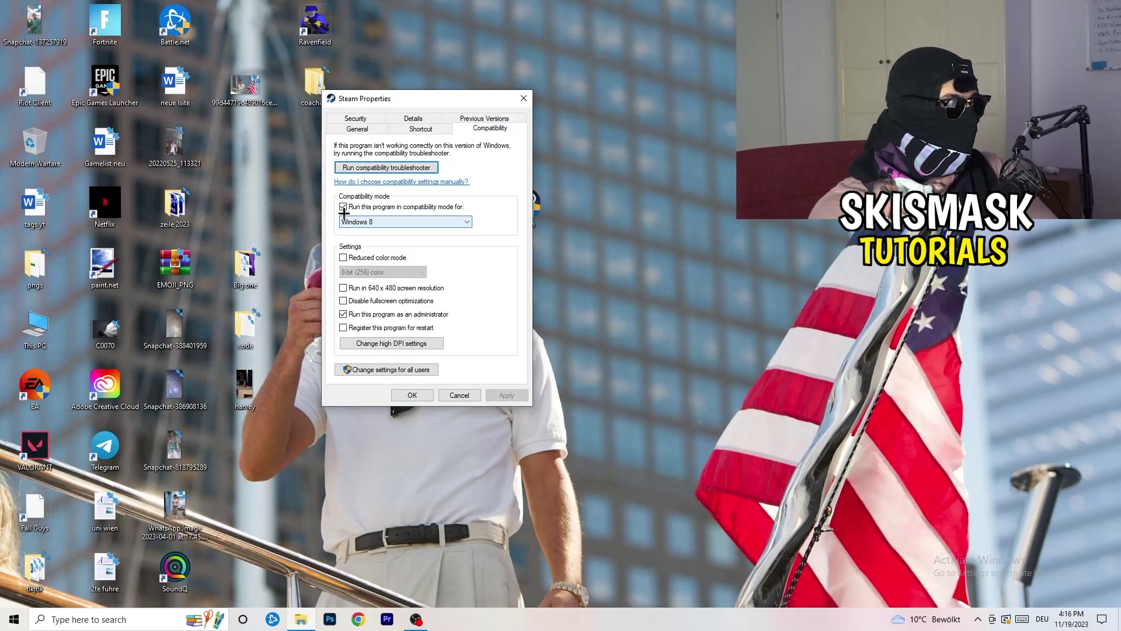
{"action": "left_click", "coordinate": [453, 222]}
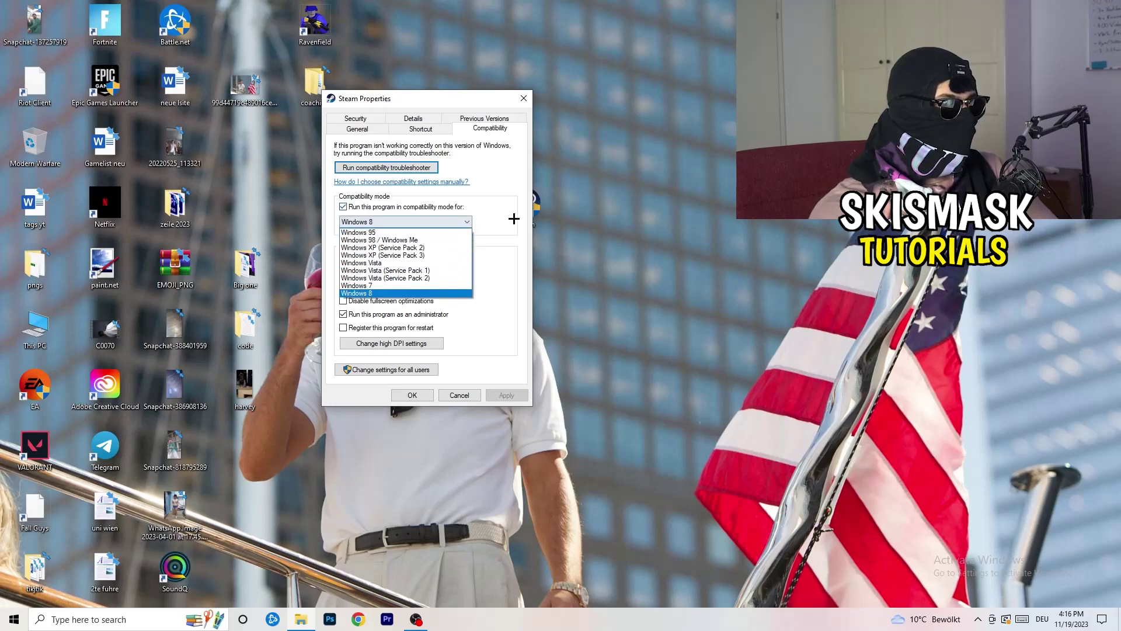
{"action": "left_click", "coordinate": [517, 215]}
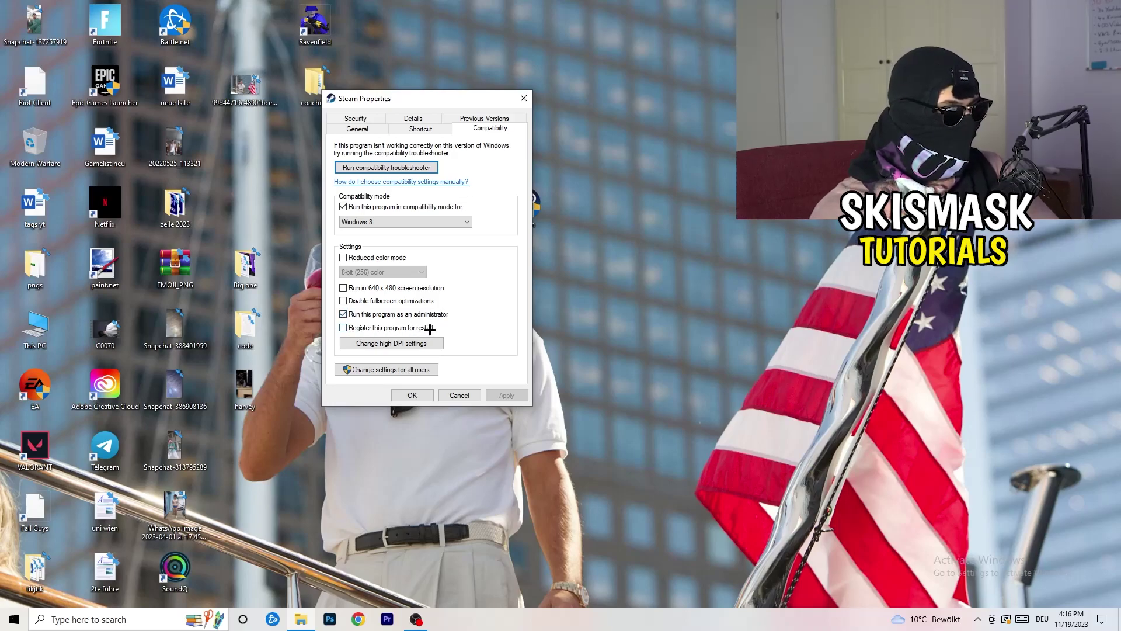
{"action": "left_click", "coordinate": [463, 396]}
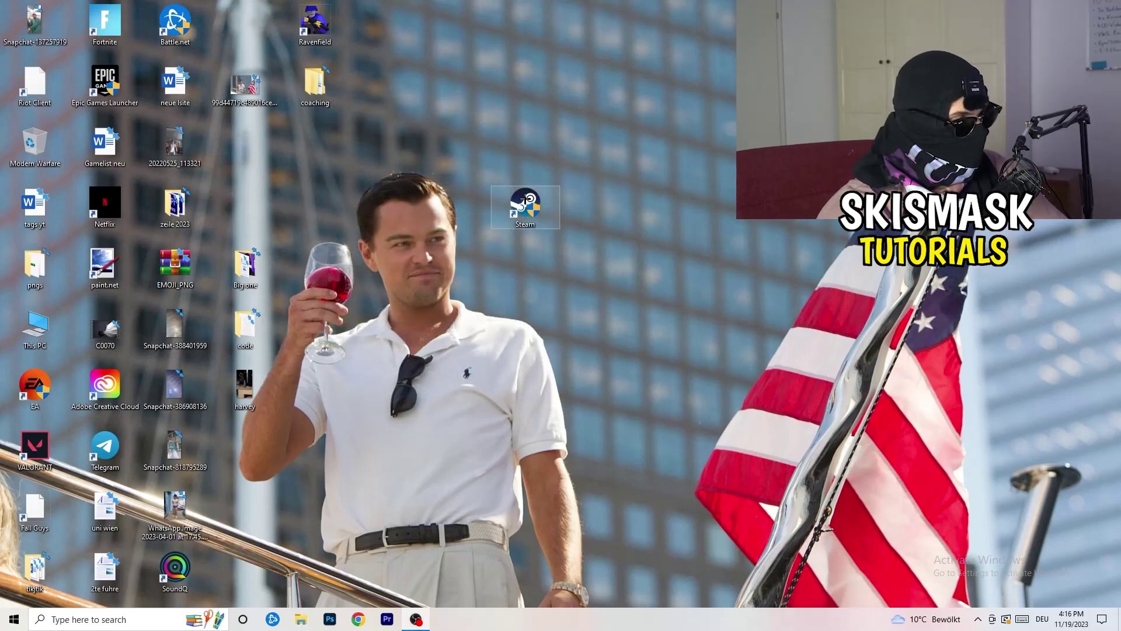
Step: Recheck the Steam shortcut's Compatibility settings, close its properties, and place the shortcut back among the other desktop icons below the coaching row
{"action": "left_click_drag", "start_coordinate": [525, 204], "coordinate": [595, 205]}
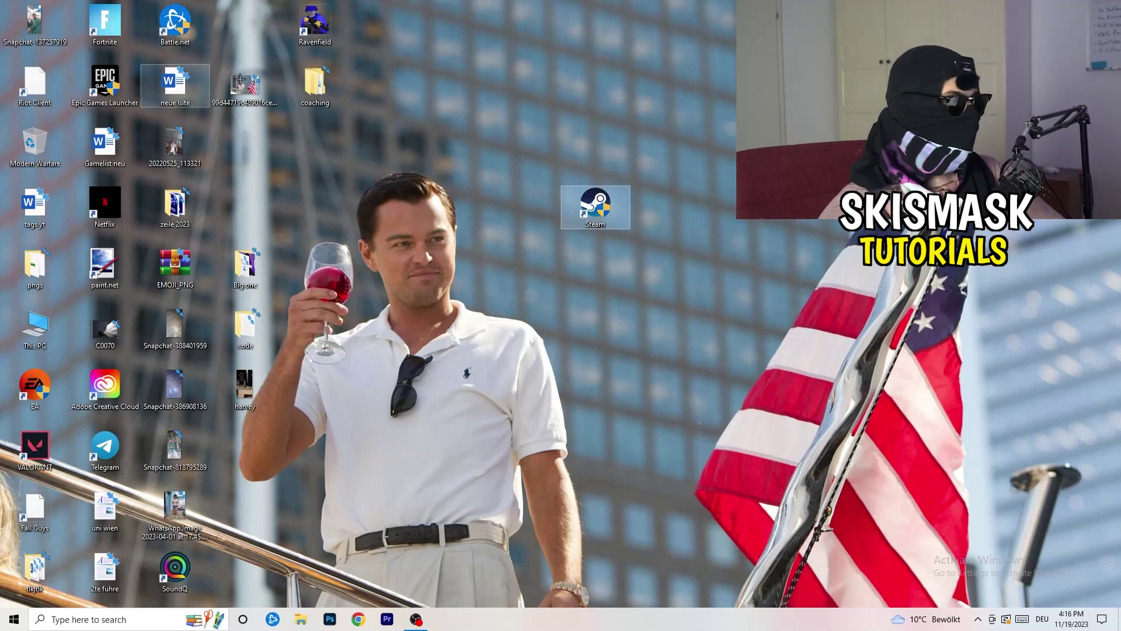
{"action": "left_click_drag", "start_coordinate": [593, 210], "coordinate": [524, 211]}
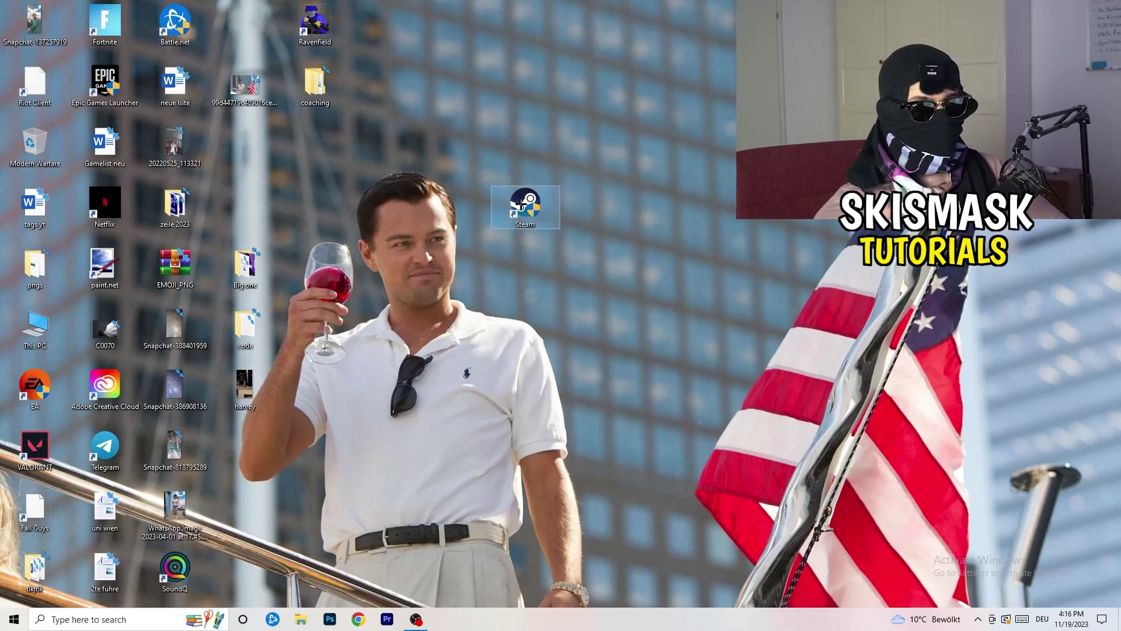
{"action": "right_click", "coordinate": [521, 204]}
{"action": "left_click", "coordinate": [603, 514]}
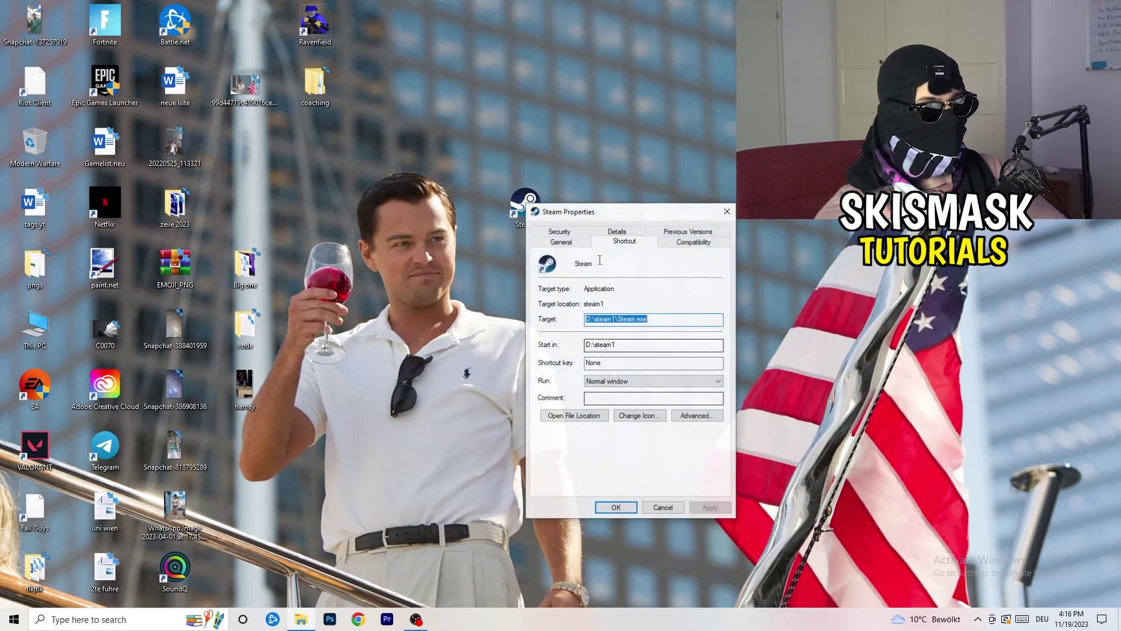
{"action": "left_click", "coordinate": [695, 240]}
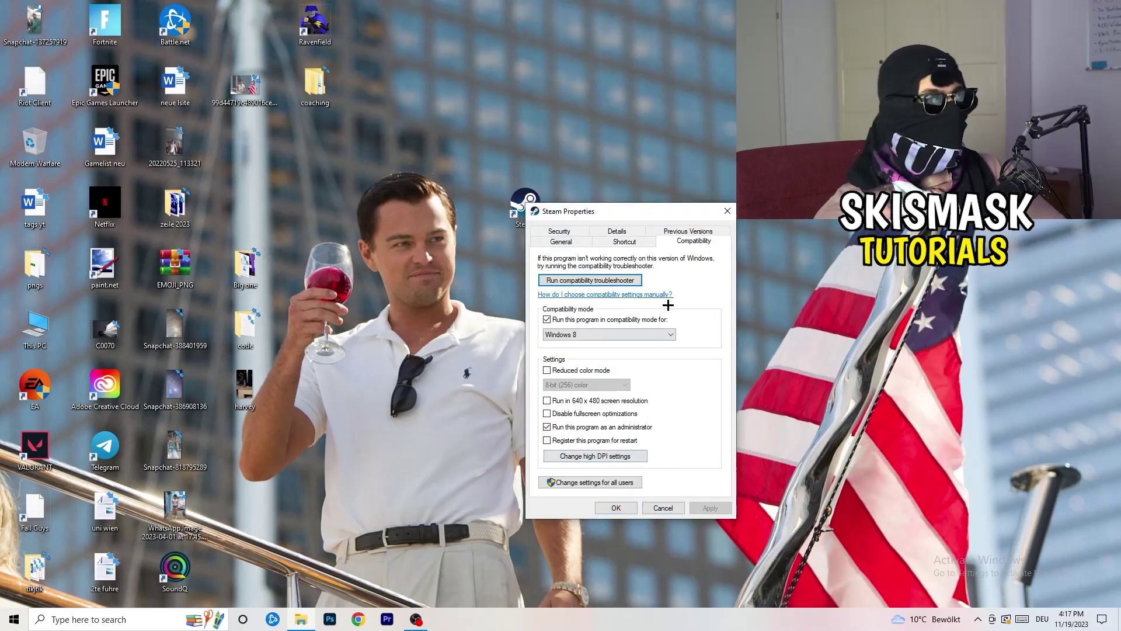
{"action": "left_click", "coordinate": [730, 209]}
{"action": "left_click_drag", "start_coordinate": [525, 204], "coordinate": [245, 146]}
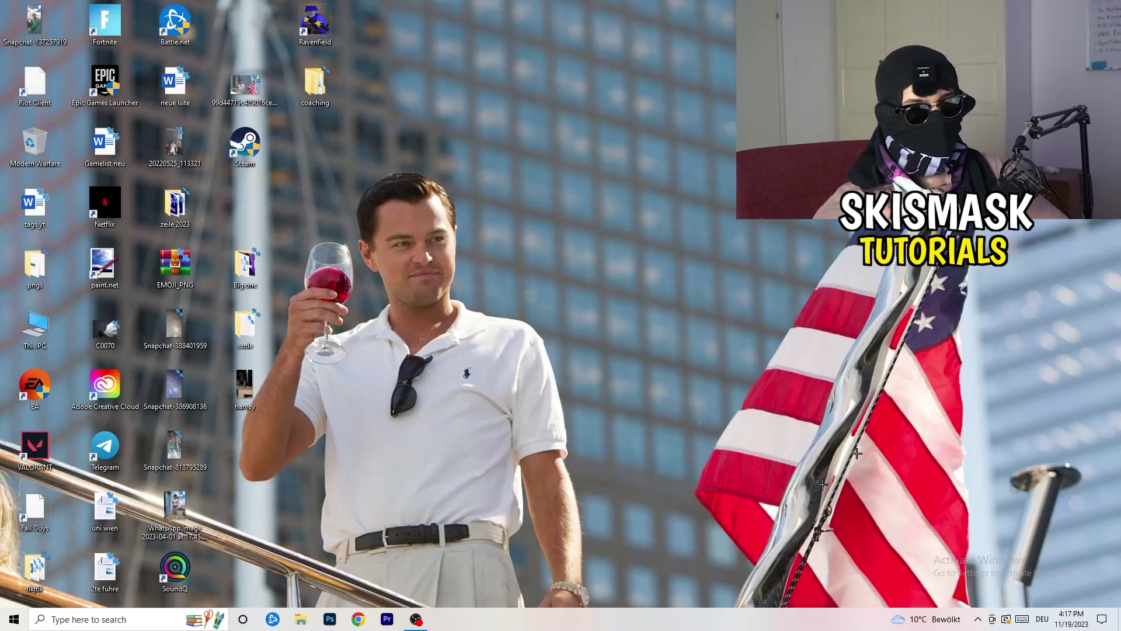
Step: Open Task Manager over the desktop to inspect the running processes
{"action": "left_click", "coordinate": [491, 129]}
{"action": "left_click_drag", "start_coordinate": [442, 143], "coordinate": [531, 625]}
{"action": "right_click", "coordinate": [532, 625]}
{"action": "left_click", "coordinate": [591, 575]}
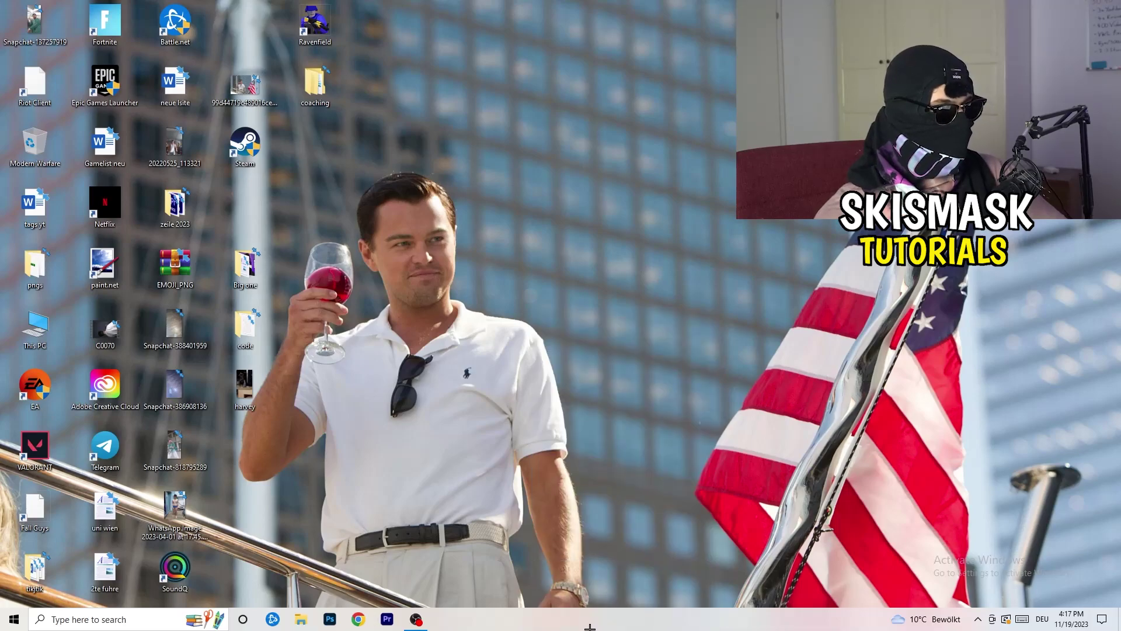
{"action": "left_click", "coordinate": [643, 29]}
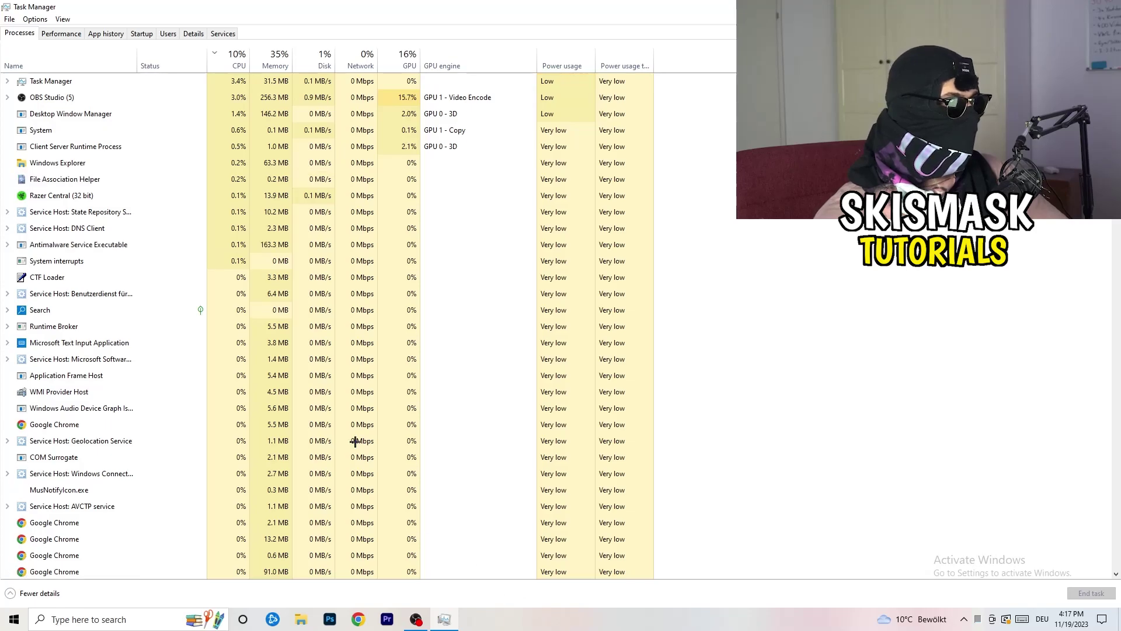
Step: Check the available actions, including priority, for a Creative Cloud UI Helper process in Details and for the Windows Security notification startup entry
{"action": "left_click", "coordinate": [194, 34]}
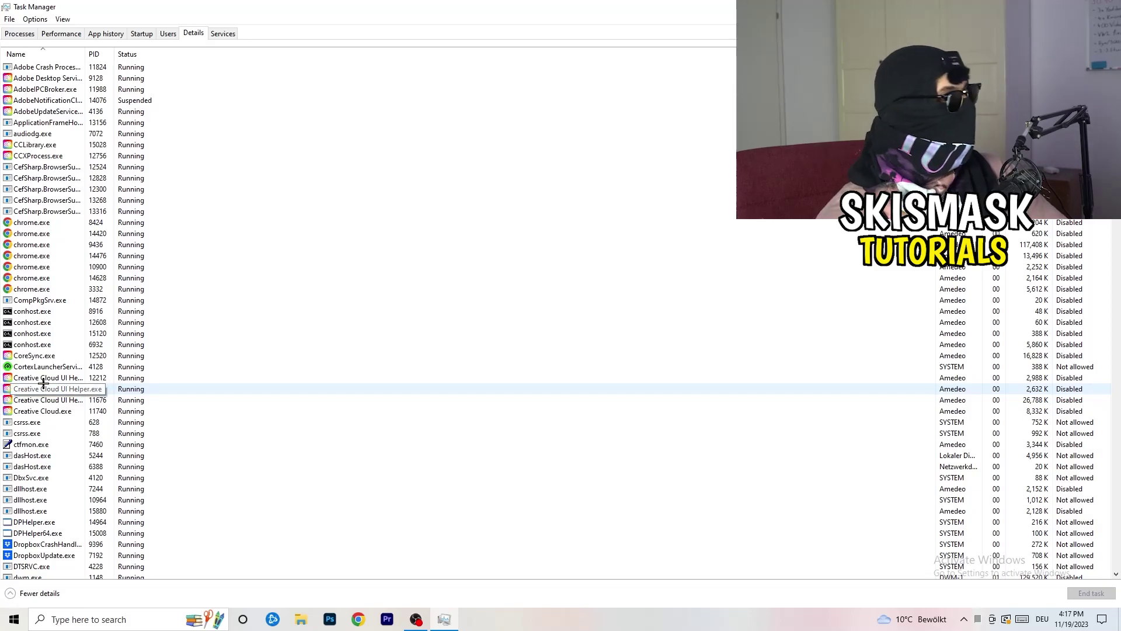
{"action": "right_click", "coordinate": [45, 378]}
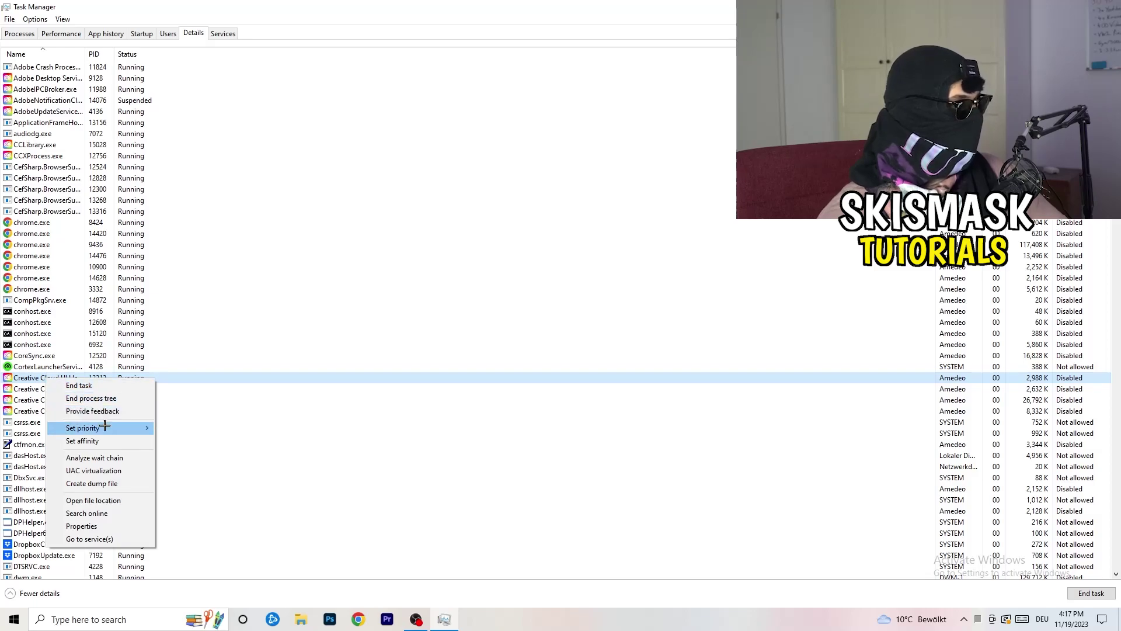
{"action": "mouse_move", "coordinate": [107, 427]}
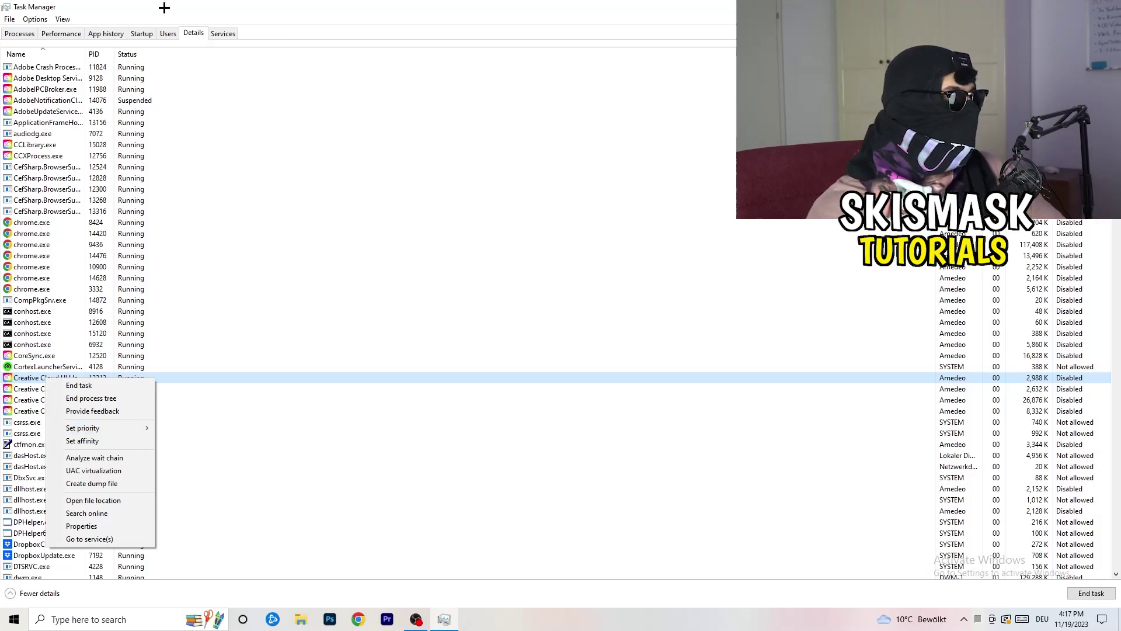
{"action": "left_click", "coordinate": [140, 33]}
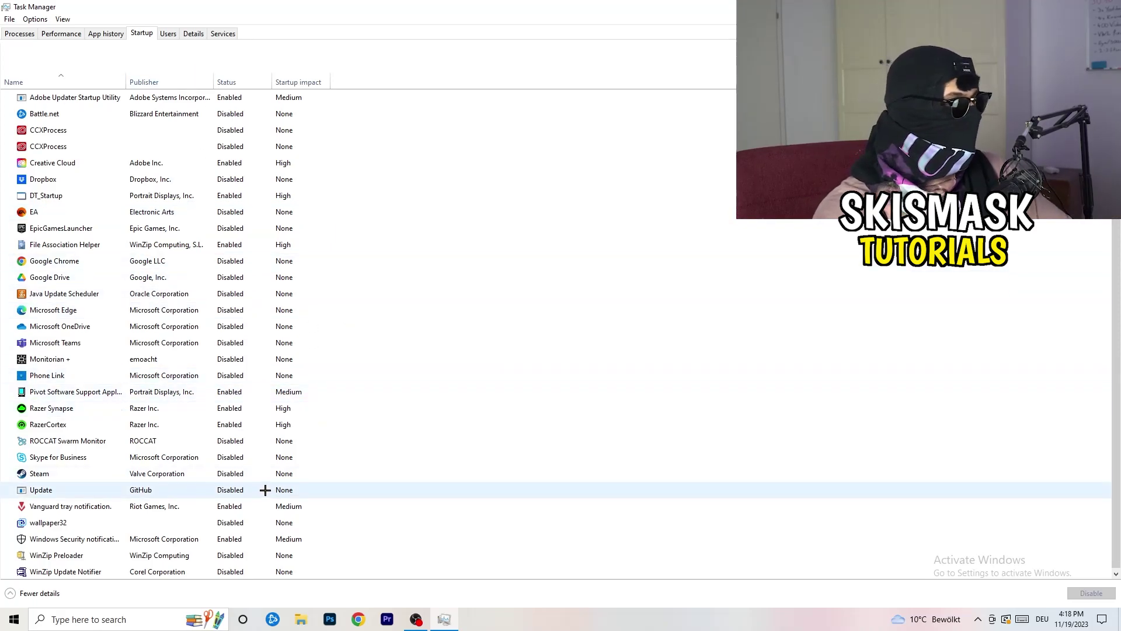
{"action": "right_click", "coordinate": [239, 539]}
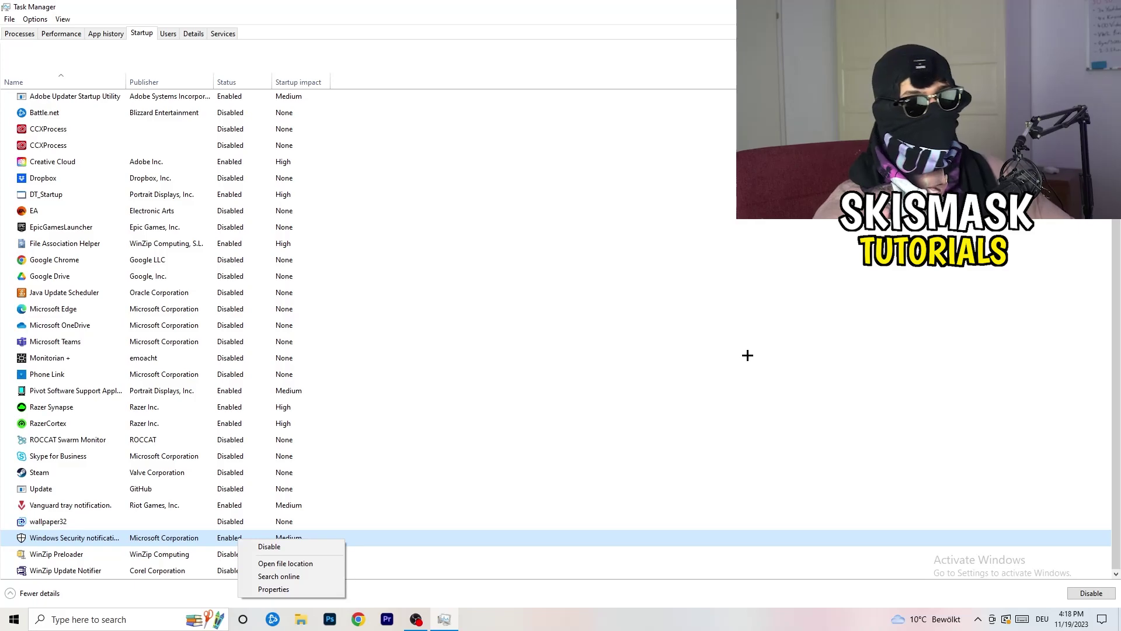
Step: Sort the running processes by GPU usage, check the available actions for OBS Studio without ending it, and close Task Manager
{"action": "left_click", "coordinate": [7, 36]}
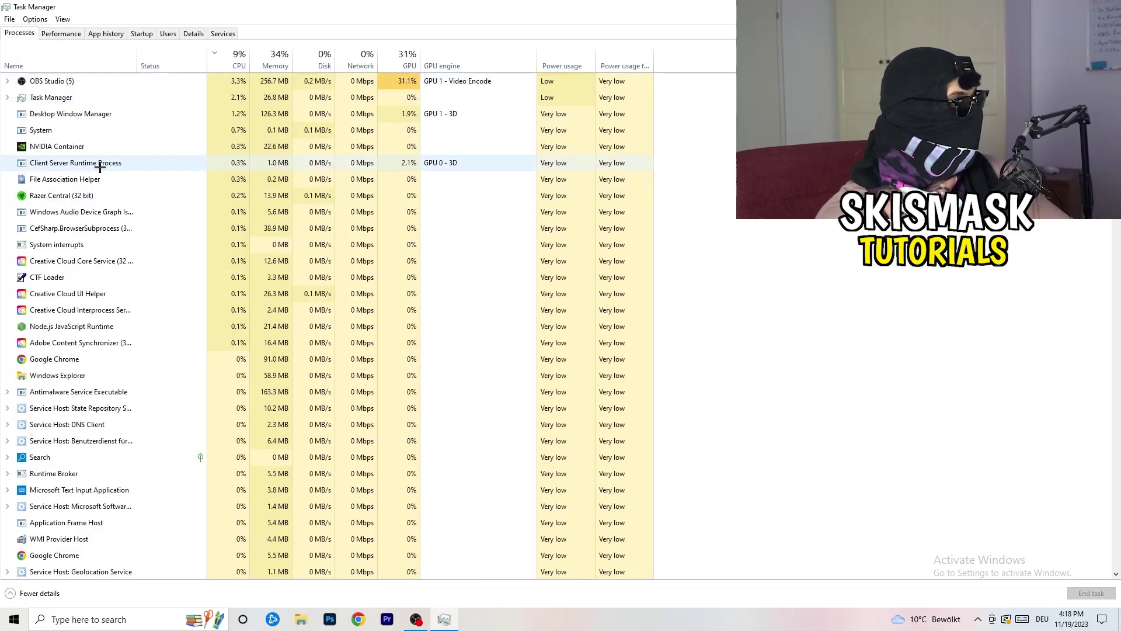
{"action": "scroll", "coordinate": [198, 172], "scroll_direction": "down", "scroll_amount": 7}
{"action": "scroll", "coordinate": [240, 170], "scroll_direction": "up", "scroll_amount": 7}
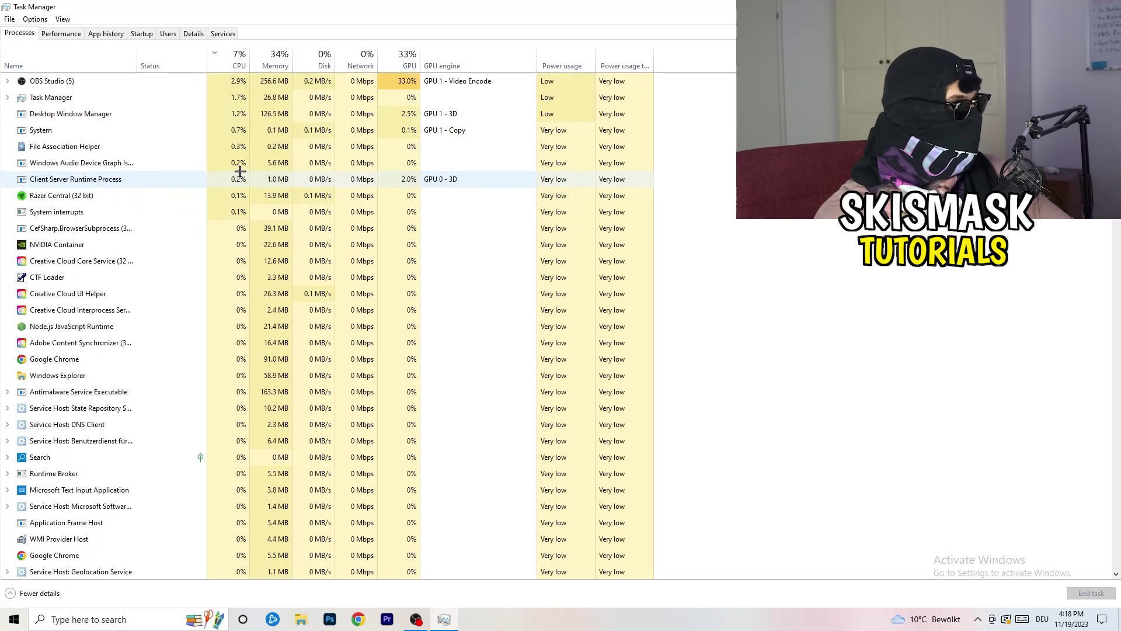
{"action": "left_click", "coordinate": [397, 66]}
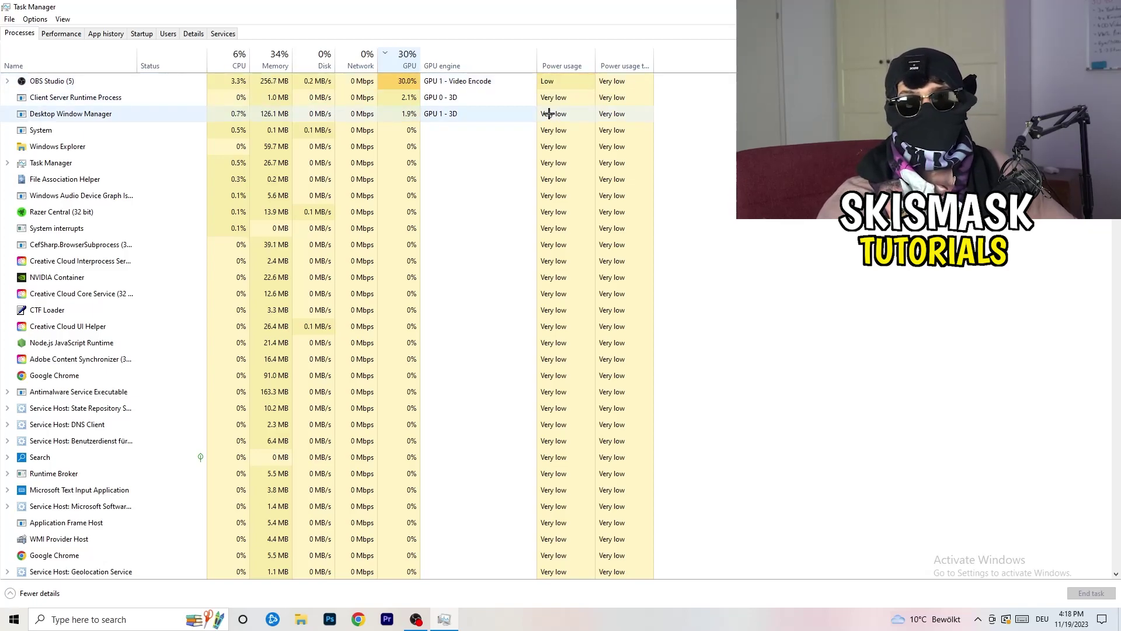
{"action": "right_click", "coordinate": [382, 85]}
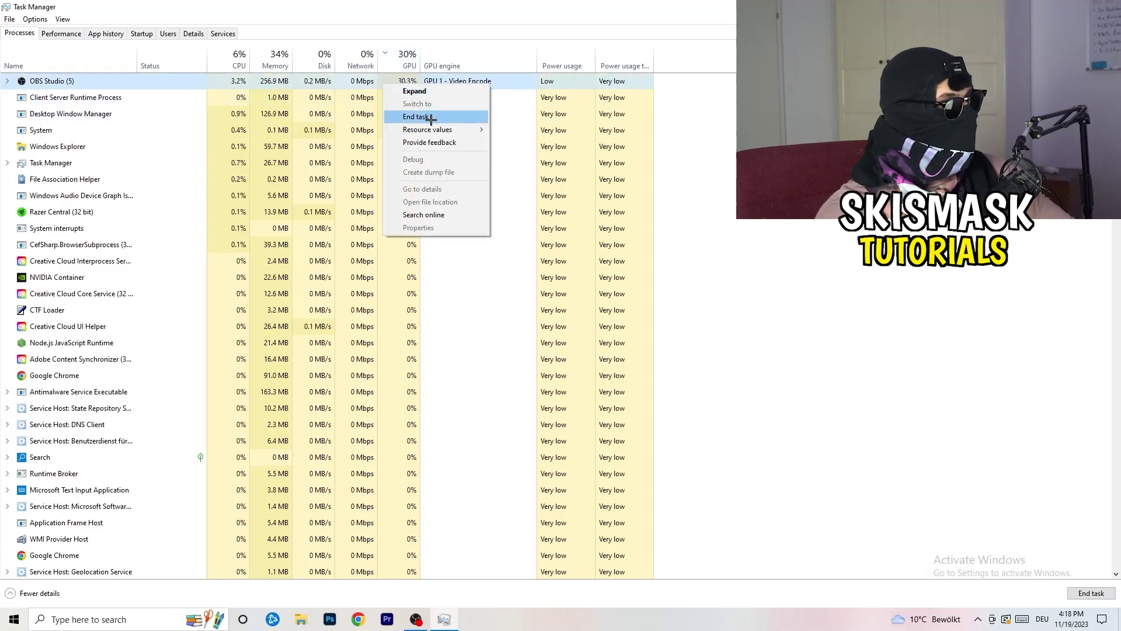
{"action": "key", "text": "Escape"}
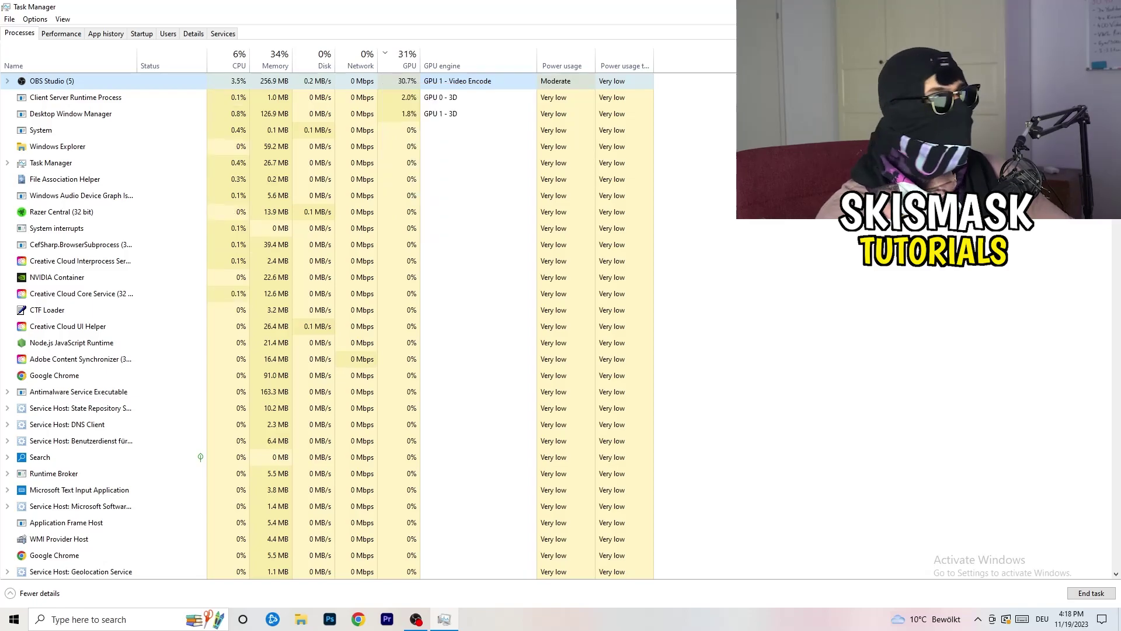
{"action": "key", "text": "alt+F4"}
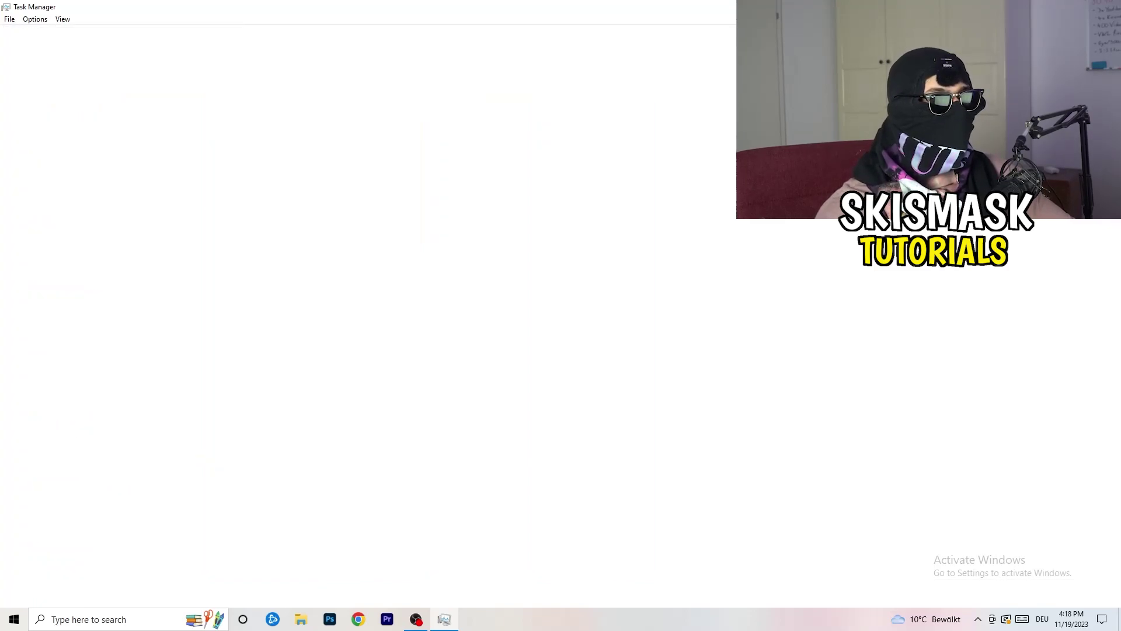